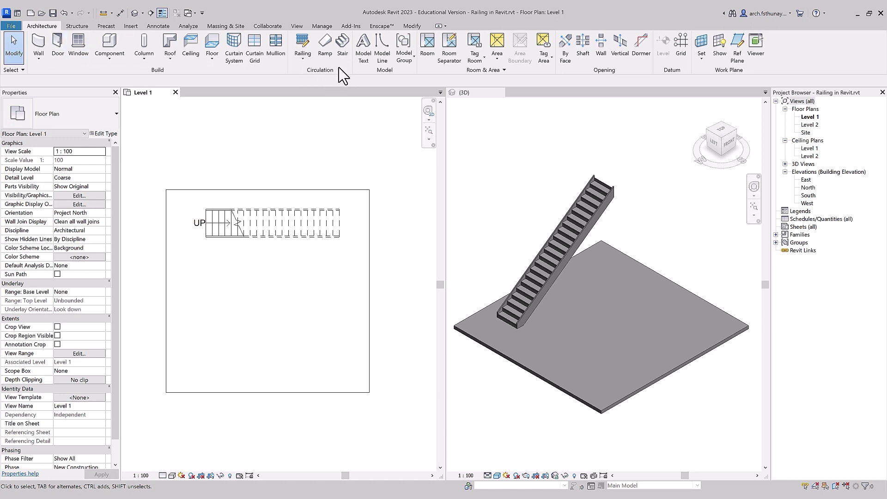
Show the Railing creation choices: Sketch Path and Place on Stair/Ramp
left_click(303, 59)
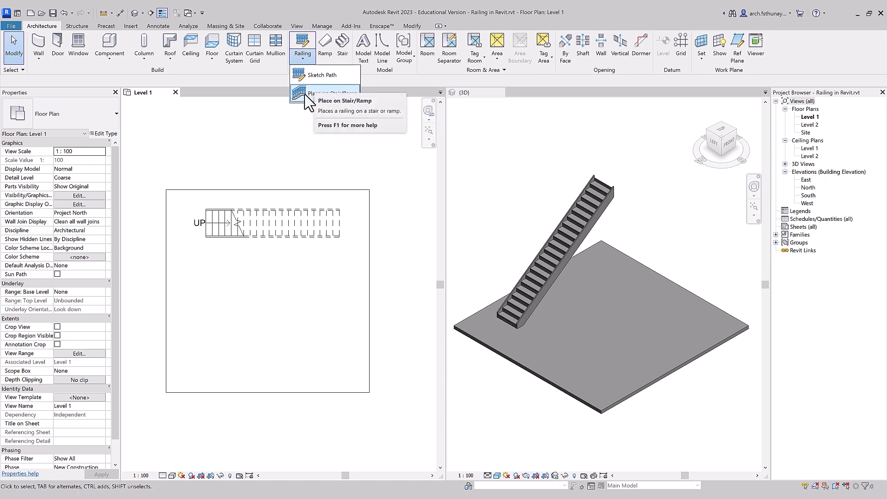
Sketch a 6200-long path along the slab's bottom edge and finish the 1100mm railing
left_click(314, 77)
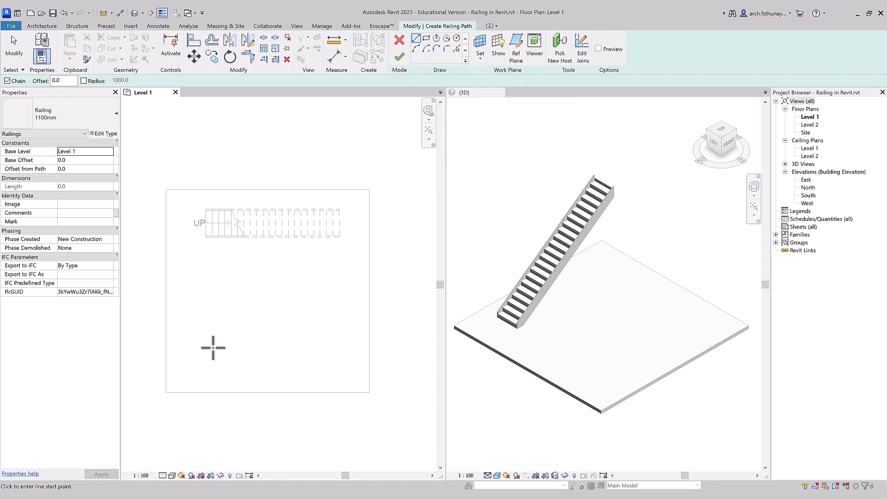
left_click(182, 375)
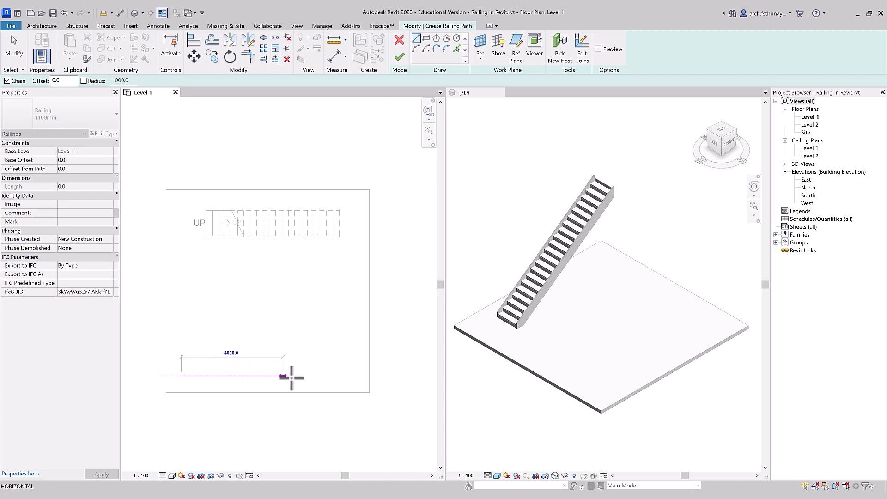
left_click(340, 375)
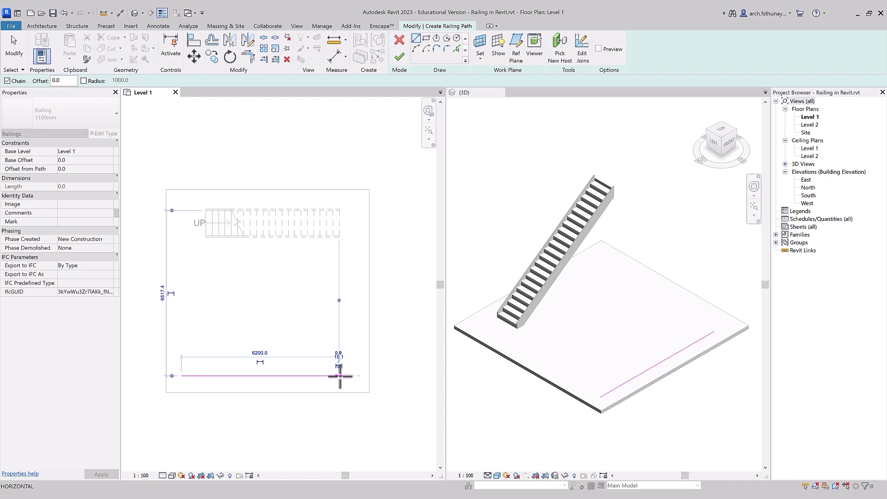
key("Escape")
left_click(399, 56)
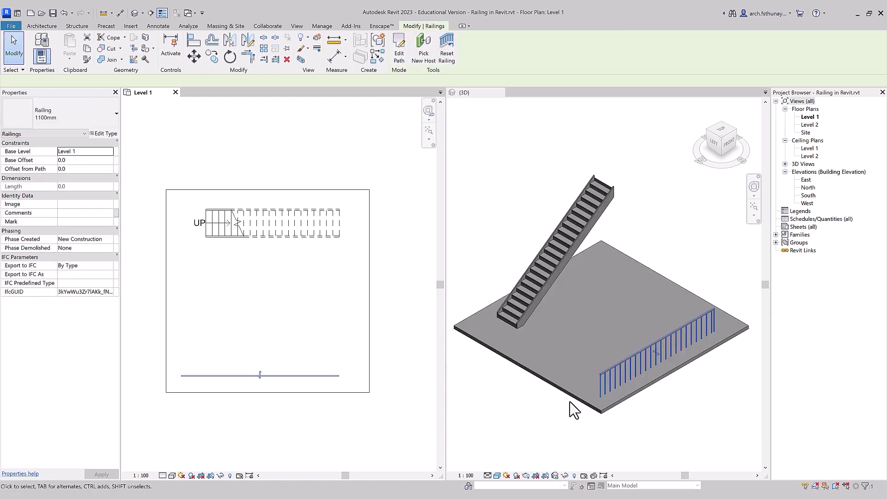
left_click(616, 442)
left_click(615, 447)
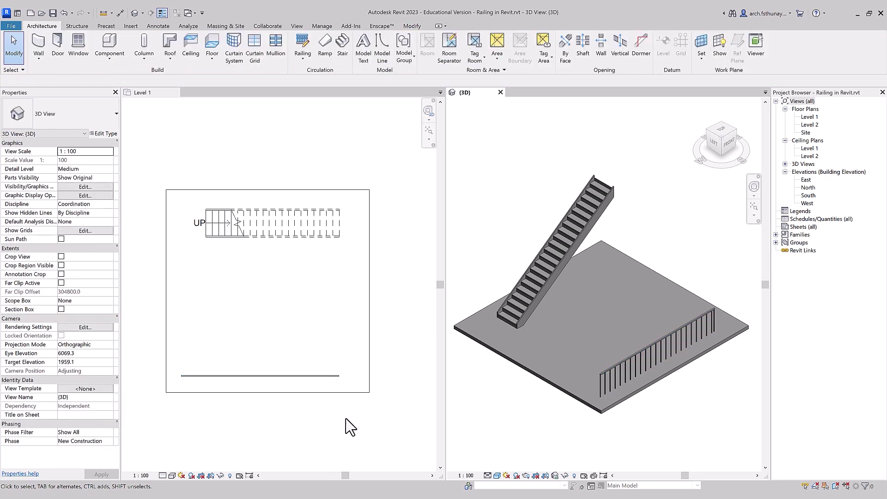
Reopen the railing's path for editing and delete its straight path line
double_click(300, 376)
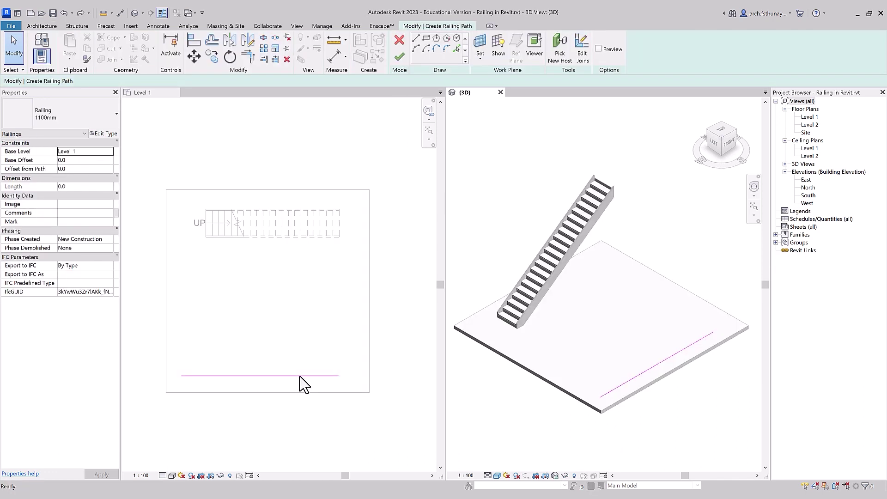
key("d")
key("e")
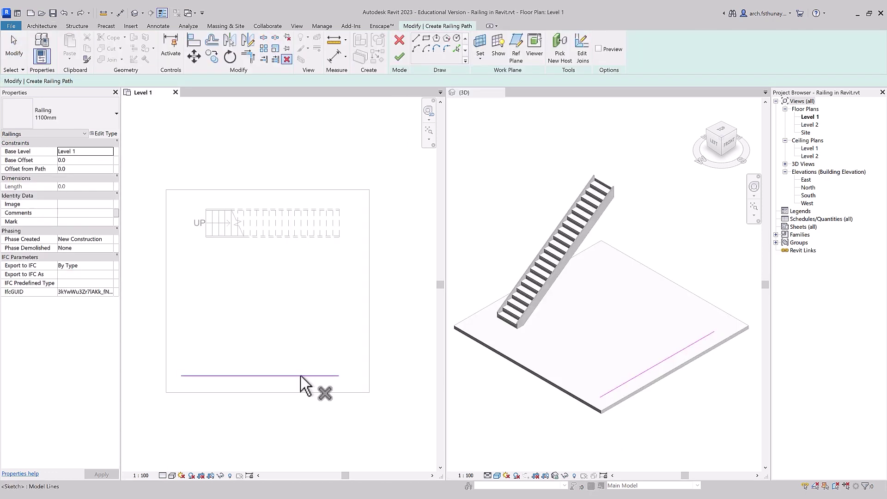
left_click(317, 377)
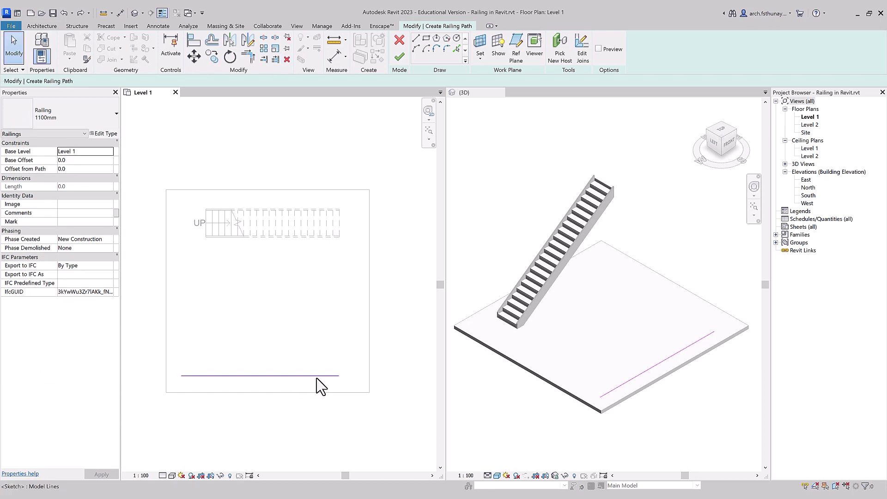
Draw an L-shaped path chain from the slab's bottom left, plus a separate short horizontal line
left_click(416, 38)
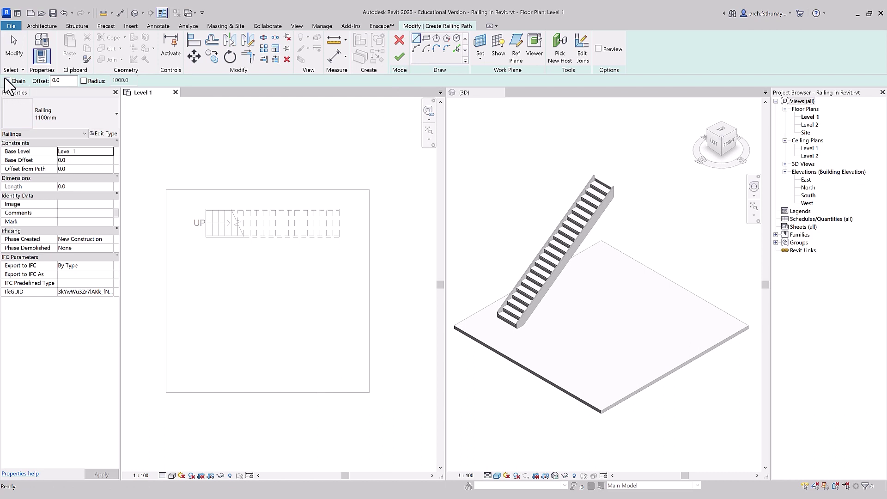
left_click(178, 381)
left_click(282, 381)
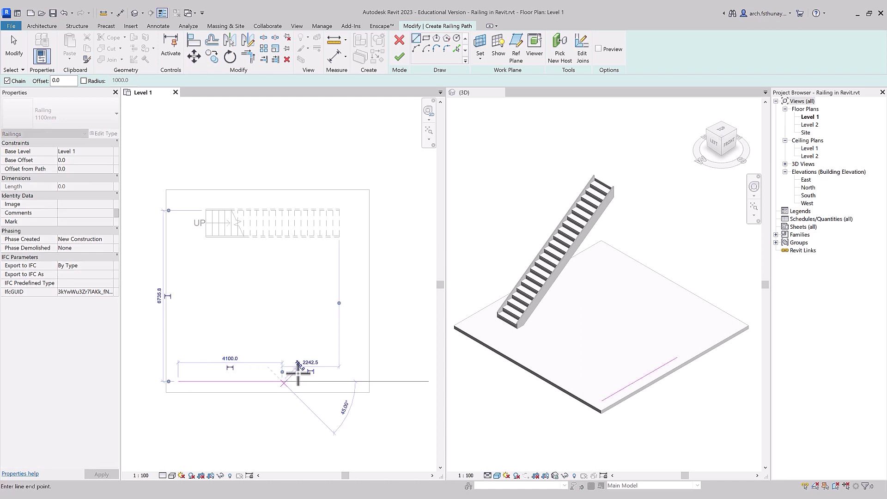
left_click(282, 332)
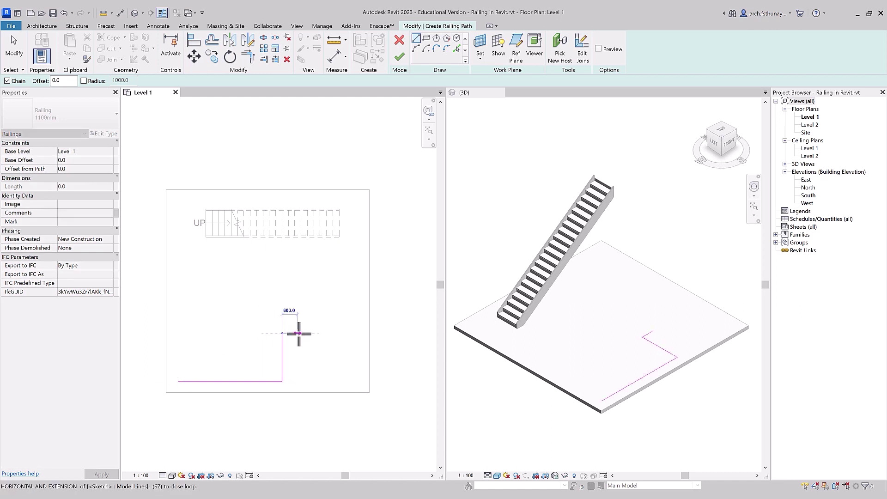
key("Escape")
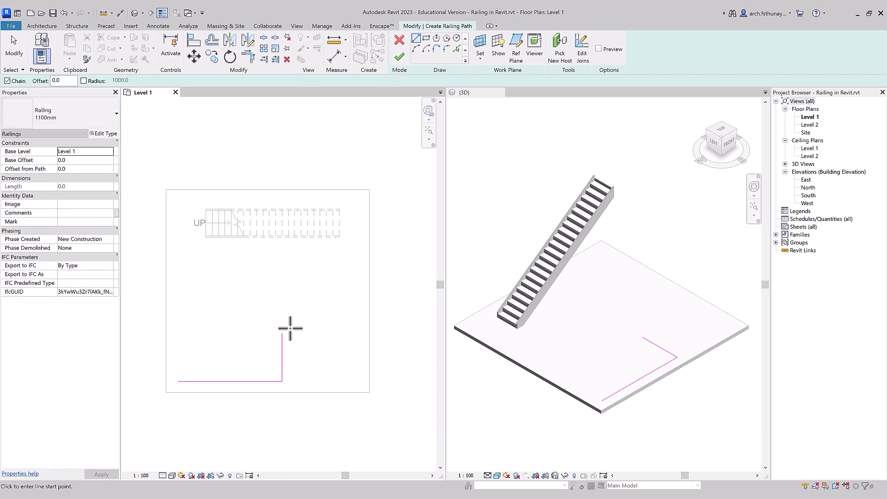
left_click(290, 315)
left_click(342, 315)
key("Escape")
key("Escape")
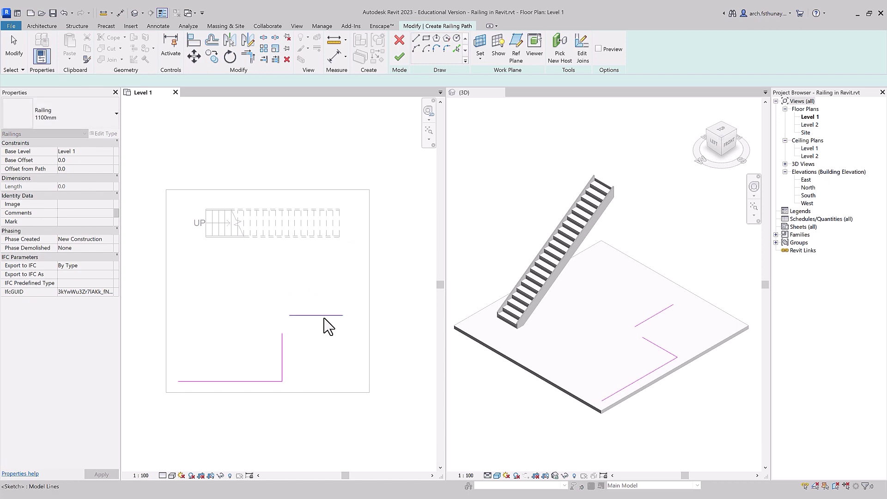
Delete the upper, vertical and bottom path lines so the sketch is empty
left_click(324, 319)
key("Delete")
left_click(283, 363)
key("Delete")
left_click(268, 382)
key("Delete")
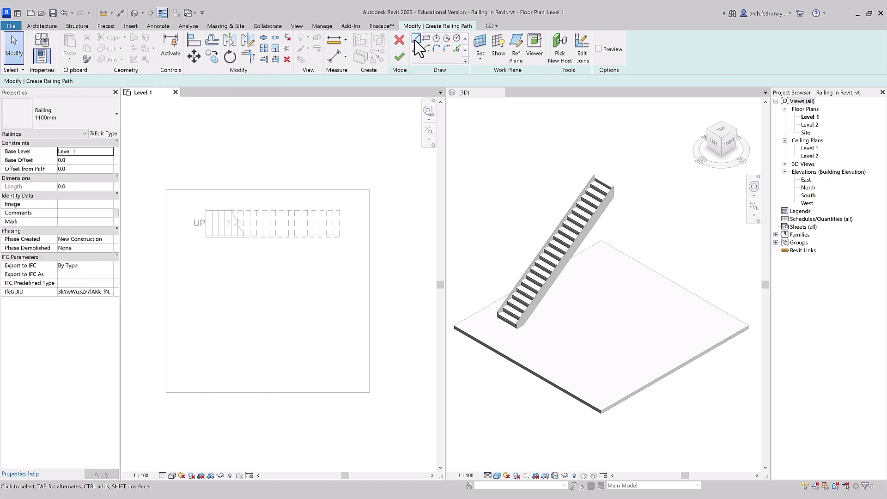
left_click(416, 40)
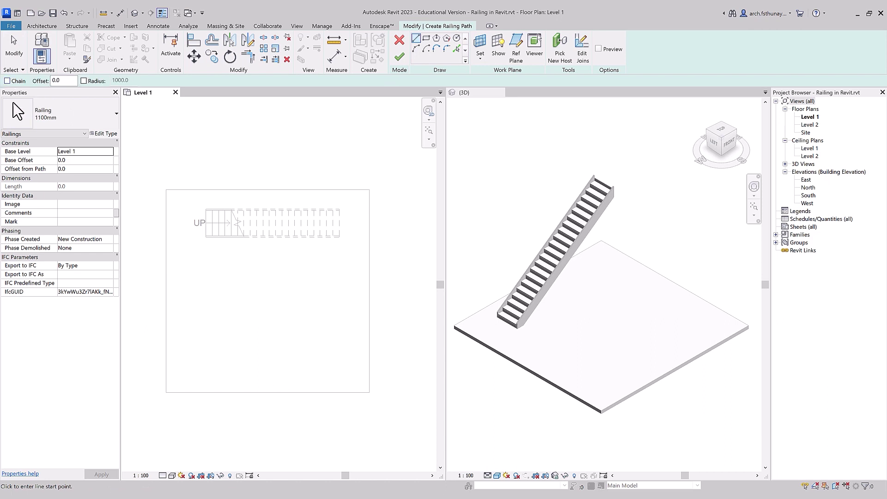
Draw 3700 and 3100 test path lines, then delete both
left_click(176, 380)
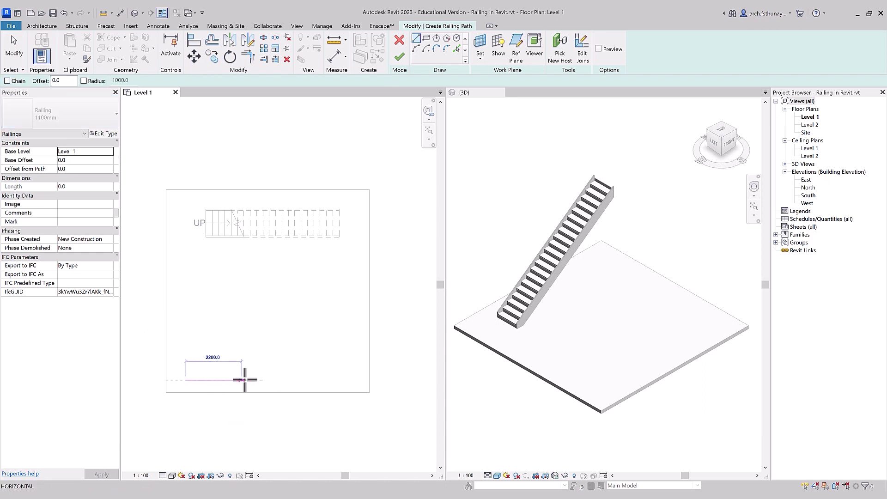
left_click(279, 380)
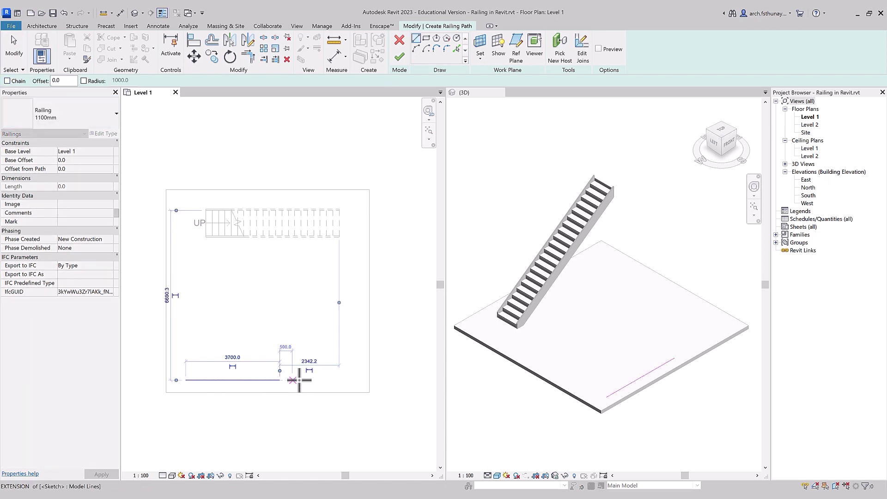
left_click(280, 351)
left_click(358, 350)
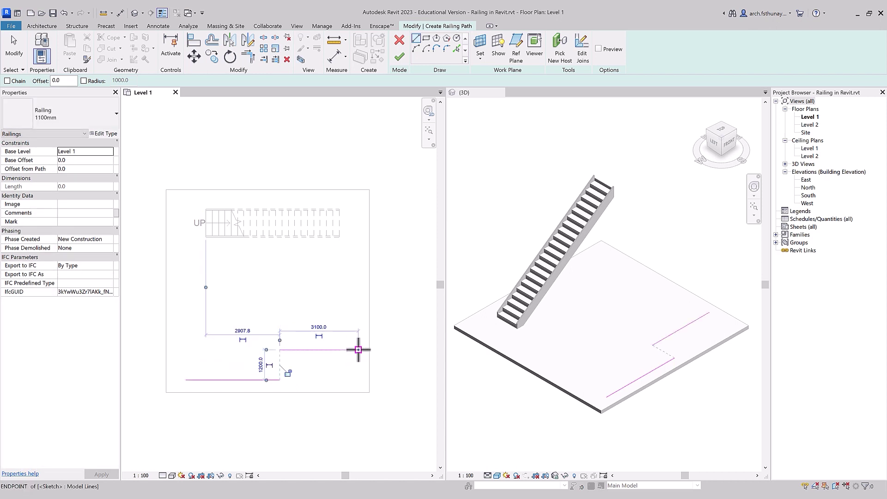
key("Escape")
key("Escape")
left_click(312, 350)
key("Delete")
left_click(274, 380)
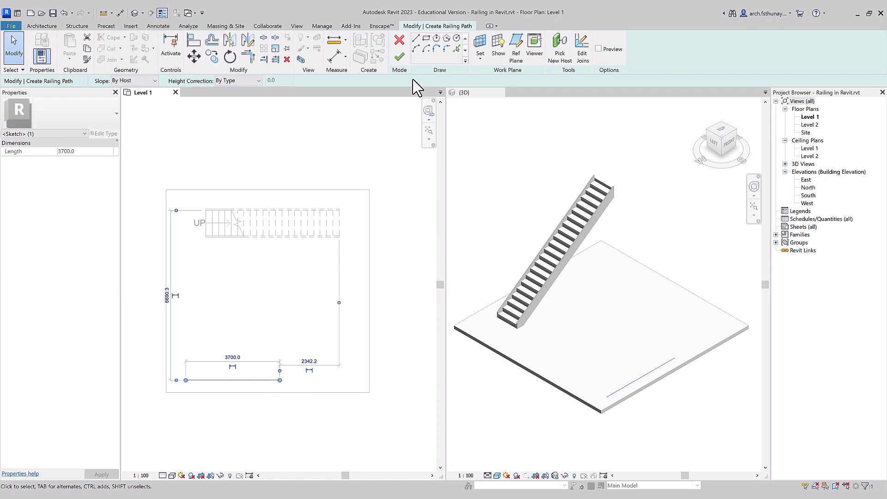
key("Delete")
Set new path lines to a 100.0 offset with a 1000.0 radius enabled
left_click(416, 38)
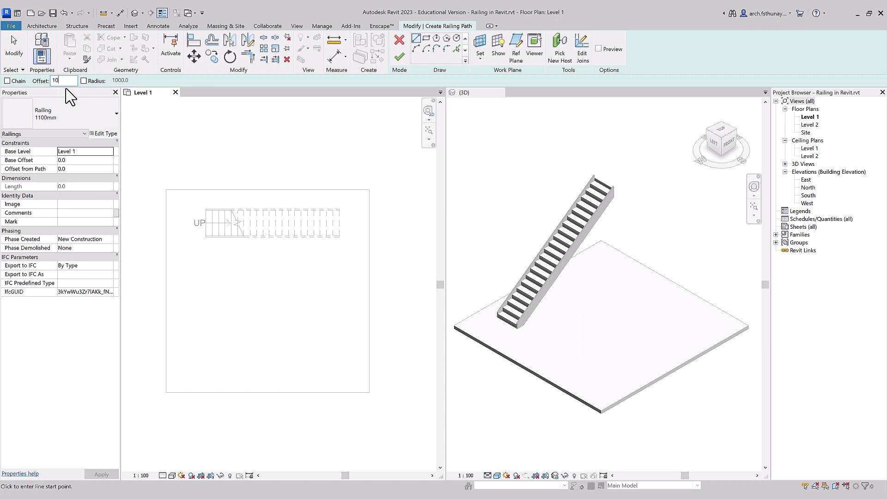
left_click(179, 377)
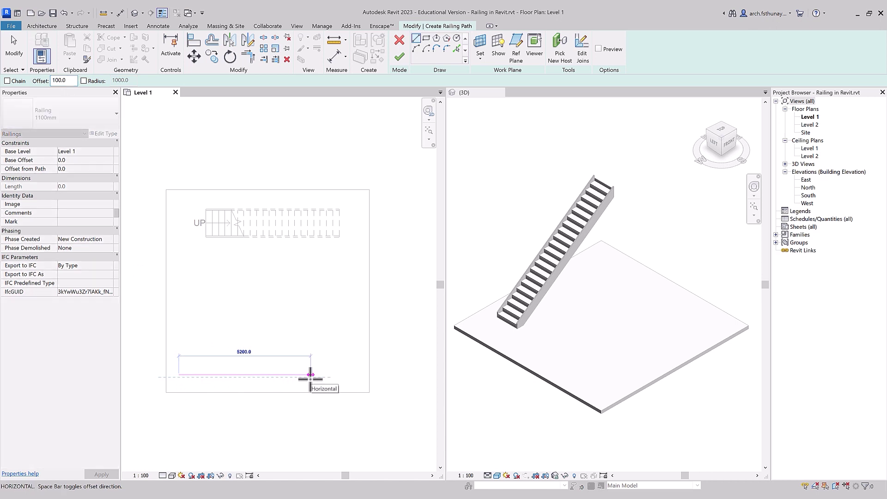
key("Escape")
left_click(83, 80)
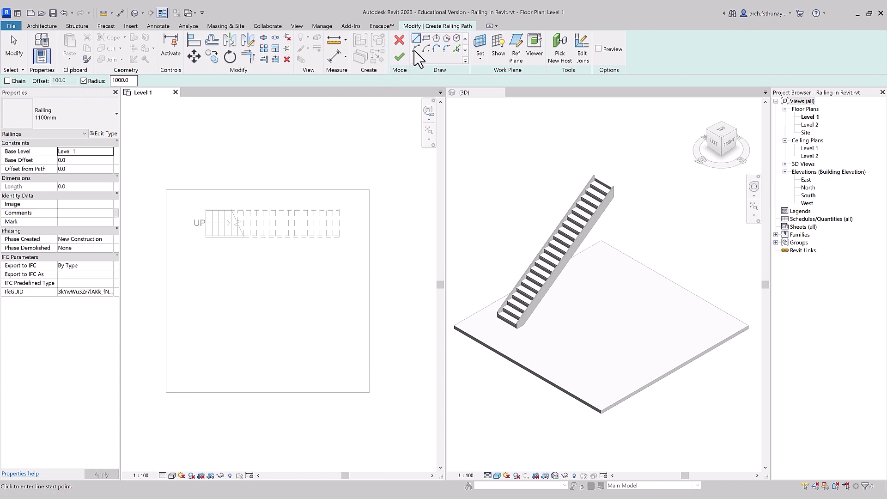
Draw two 1000-radius circular path lines, then delete both circles
left_click(457, 39)
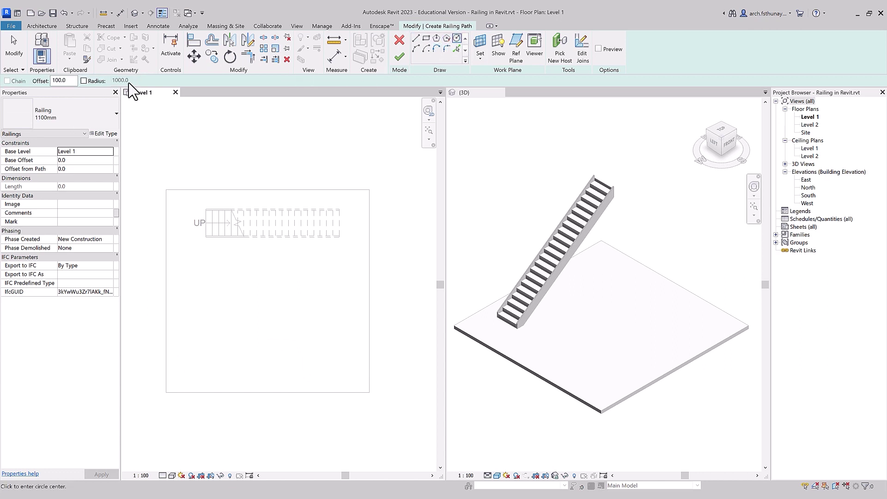
left_click(84, 81)
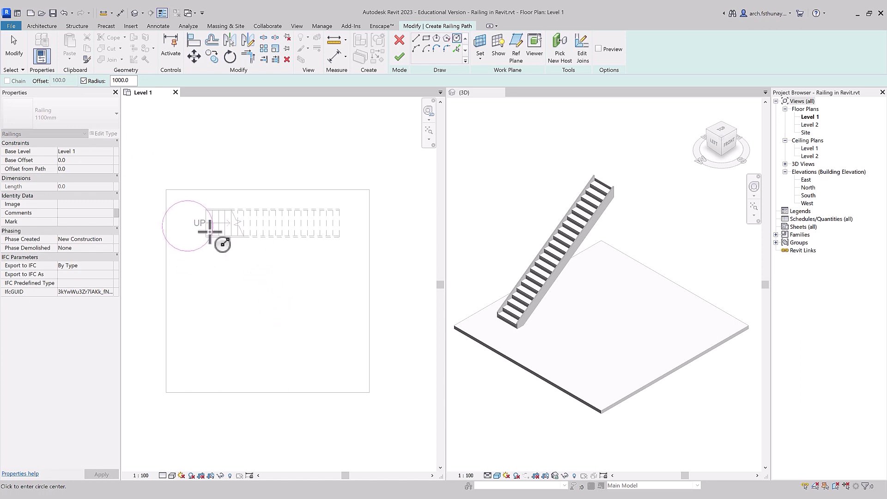
left_click(265, 311)
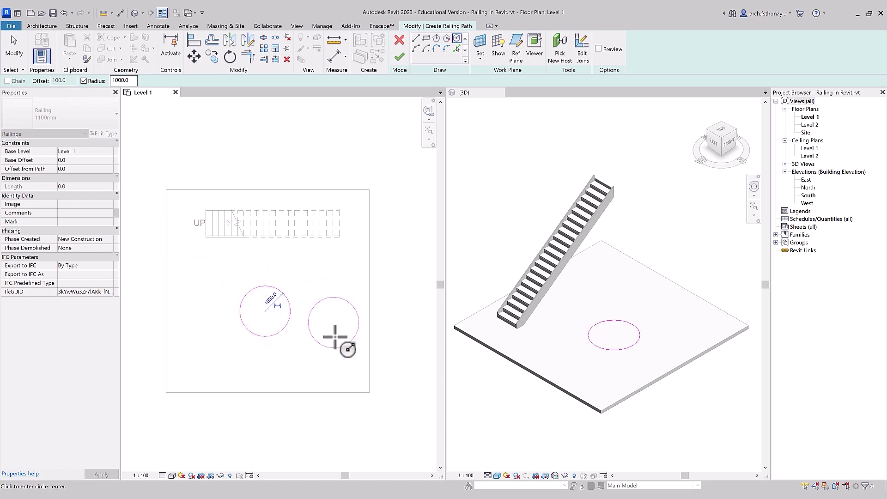
left_click(331, 353)
key("Escape")
key("Escape")
key("d")
key("e")
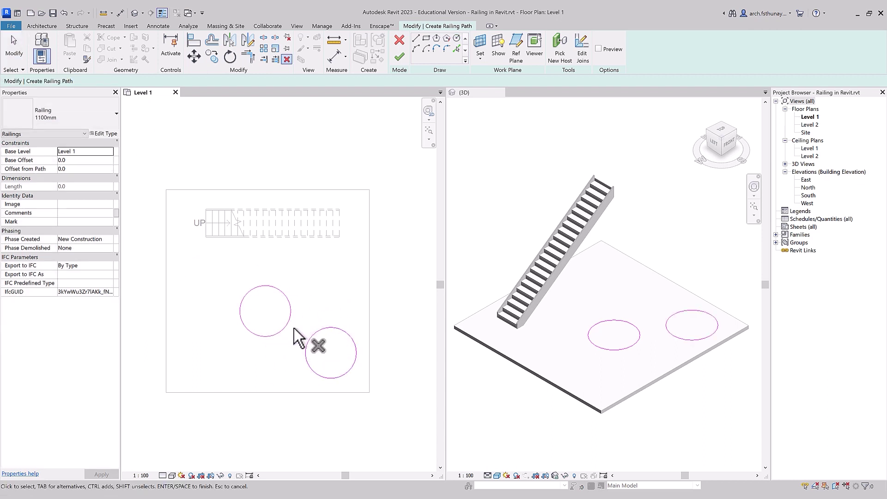
left_click(317, 333)
left_click(290, 320)
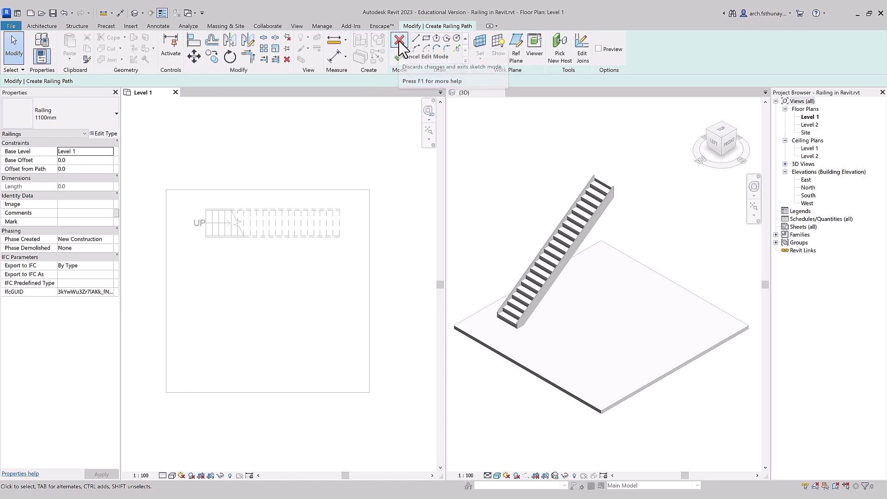
Sketch a 6700-long path along the slab's bottom edge and finish the railing
left_click(180, 378)
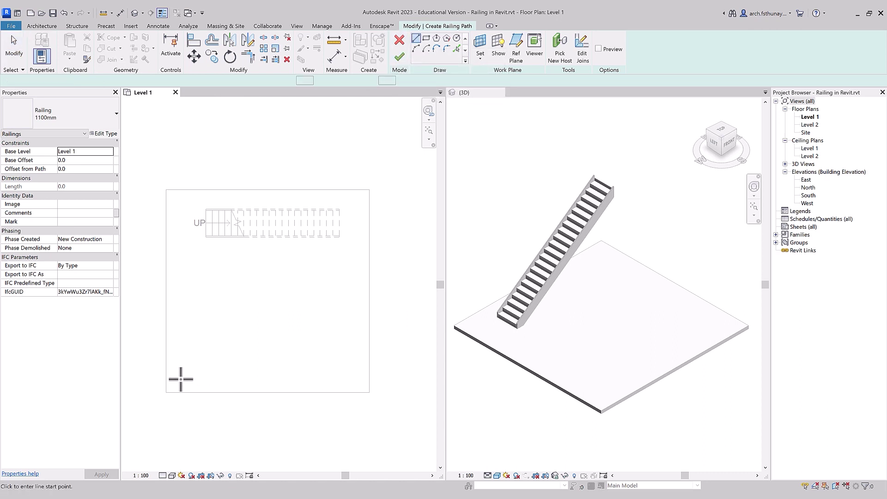
left_click(350, 379)
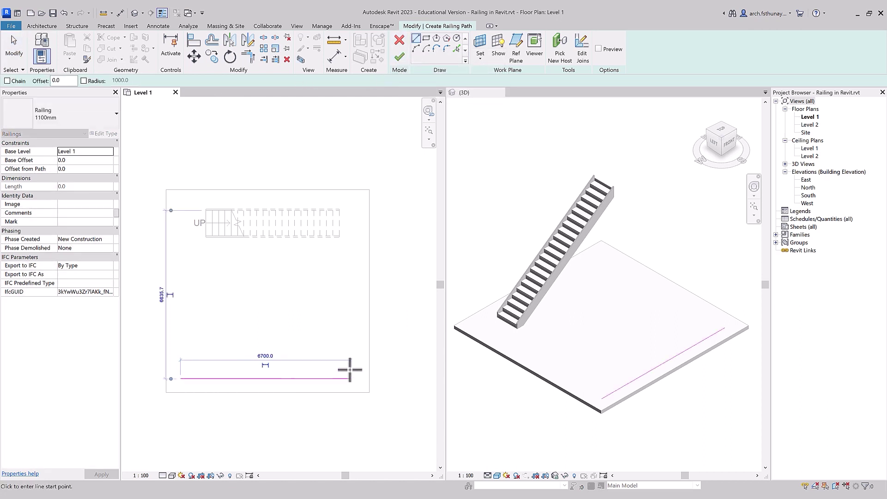
key("Escape")
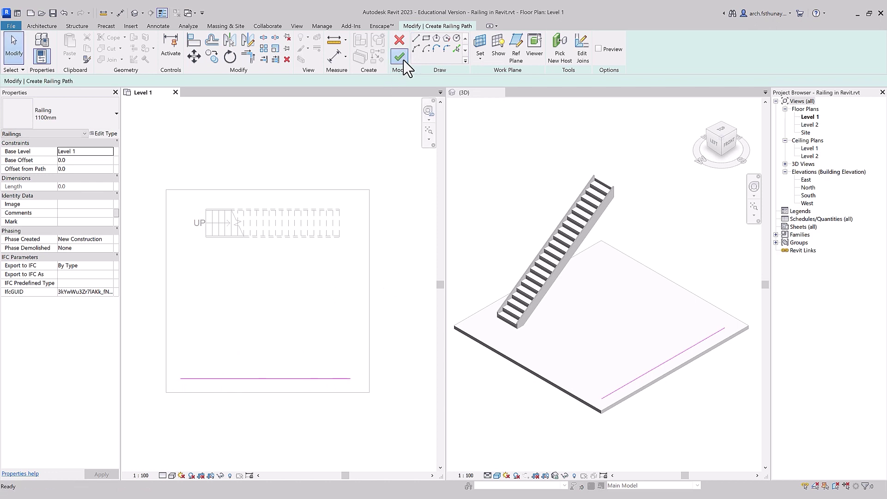
left_click(404, 60)
left_click(231, 155)
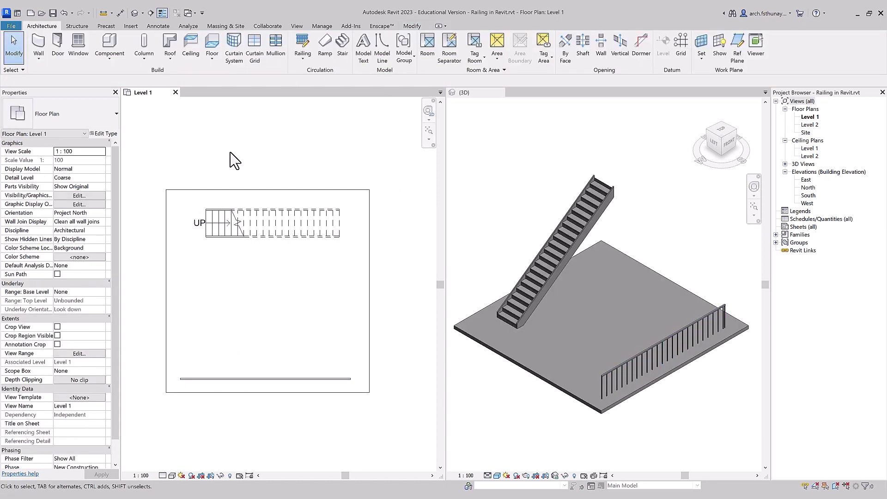
left_click(304, 64)
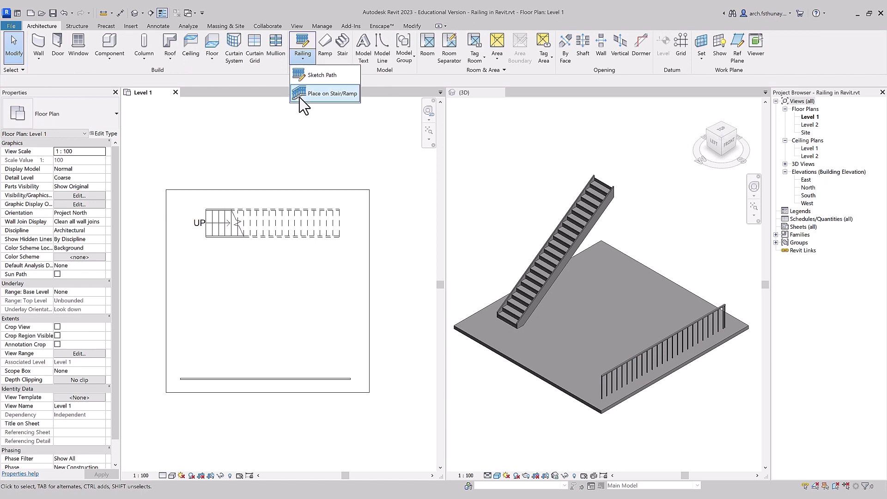
Place a railing on the stair in 3D, then undo the placement
left_click(336, 98)
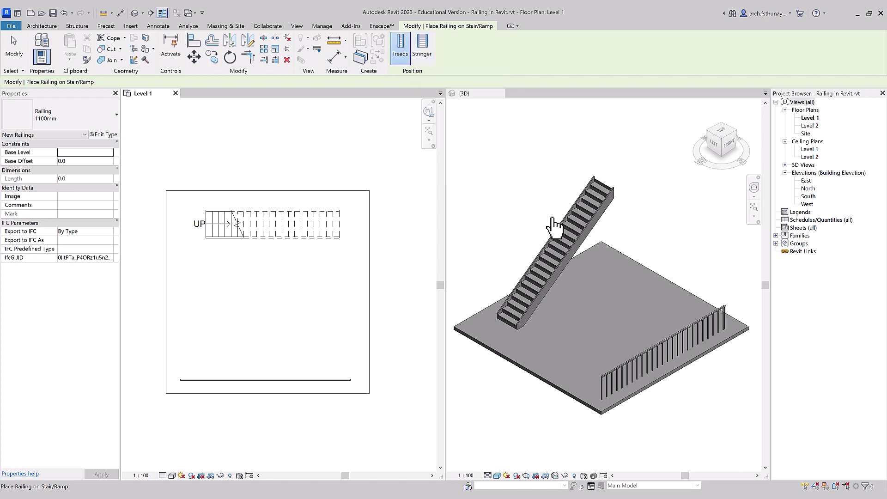
scroll(550, 254, "up", 1)
scroll(549, 255, "up", 1)
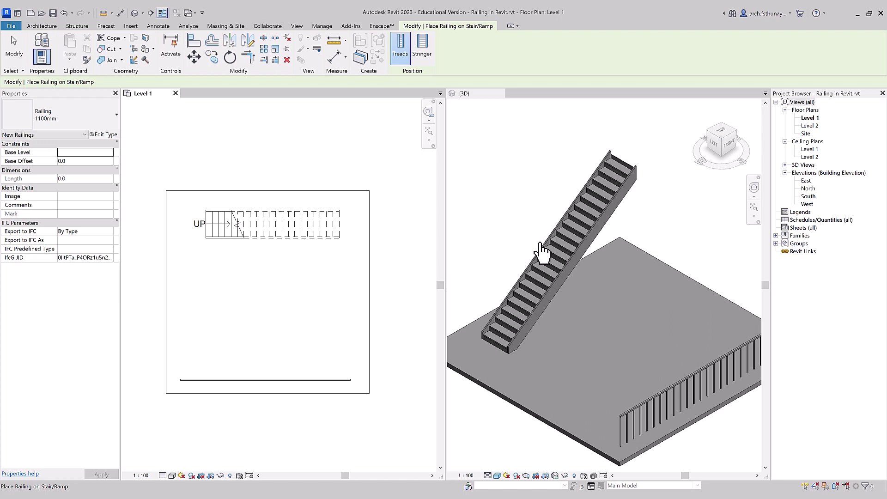
left_click(543, 252)
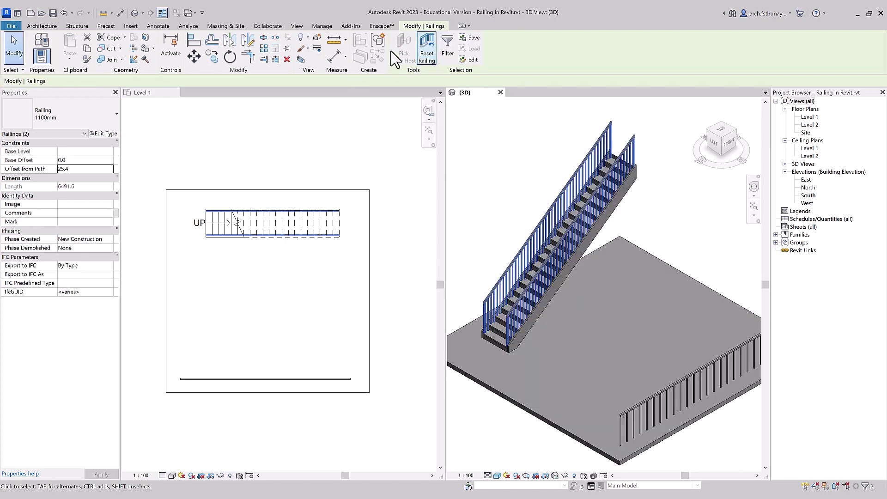
left_click(503, 183)
key("ctrl+z")
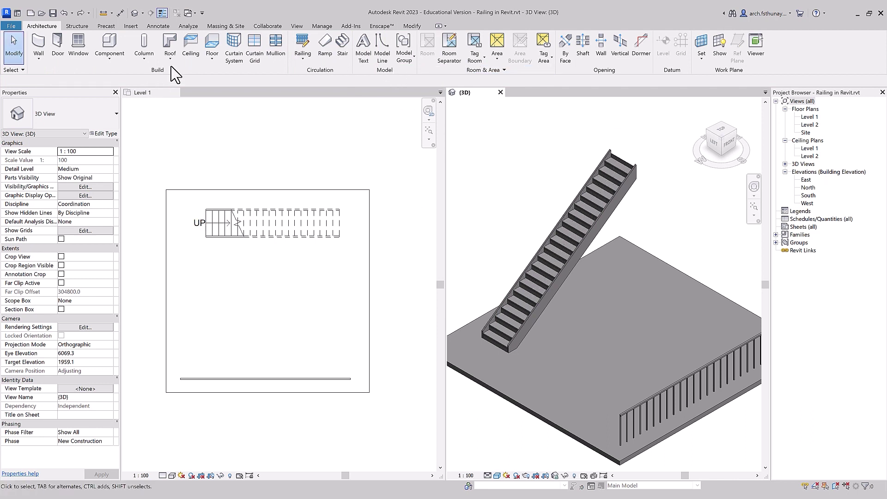
Place railings on both sides of the stair again with Place on Stair/Ramp
left_click(212, 63)
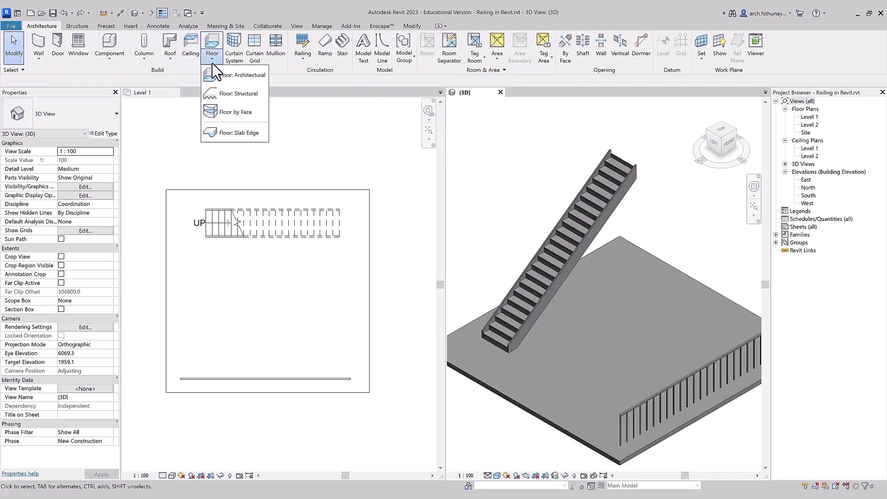
left_click(308, 60)
left_click(308, 93)
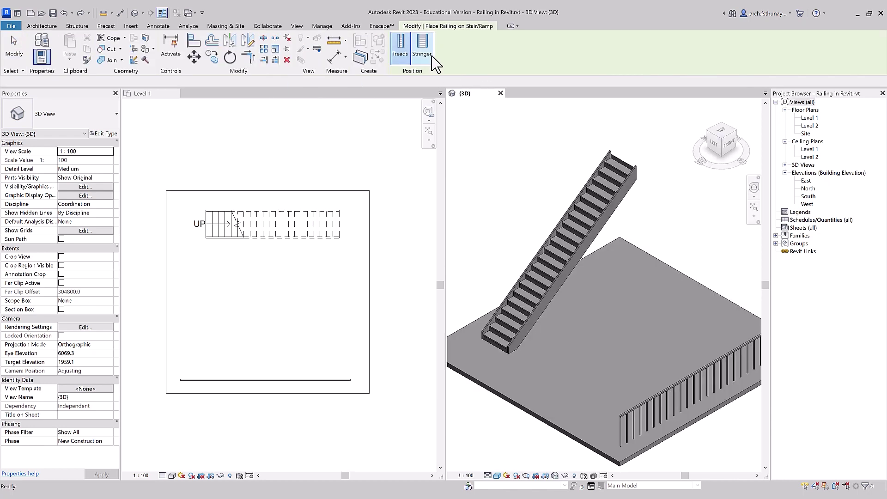
left_click(608, 239)
scroll(645, 178, "up", 2)
scroll(646, 171, "up", 2)
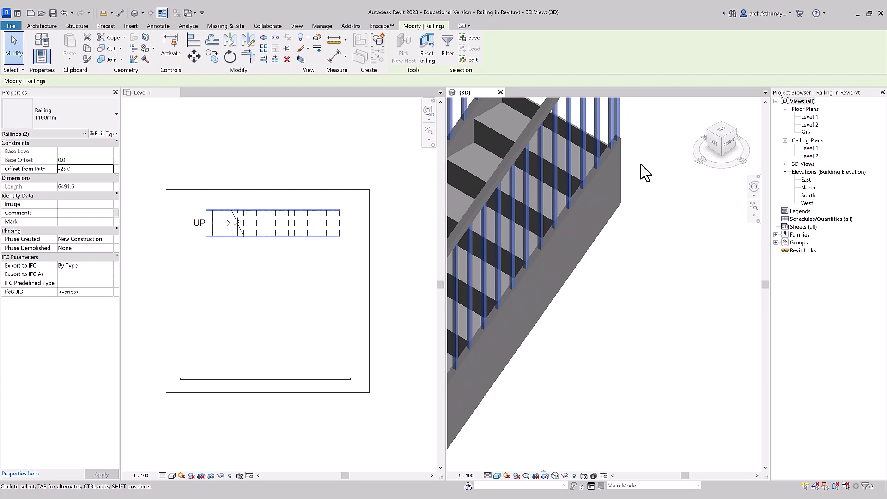
scroll(652, 173, "down", 1)
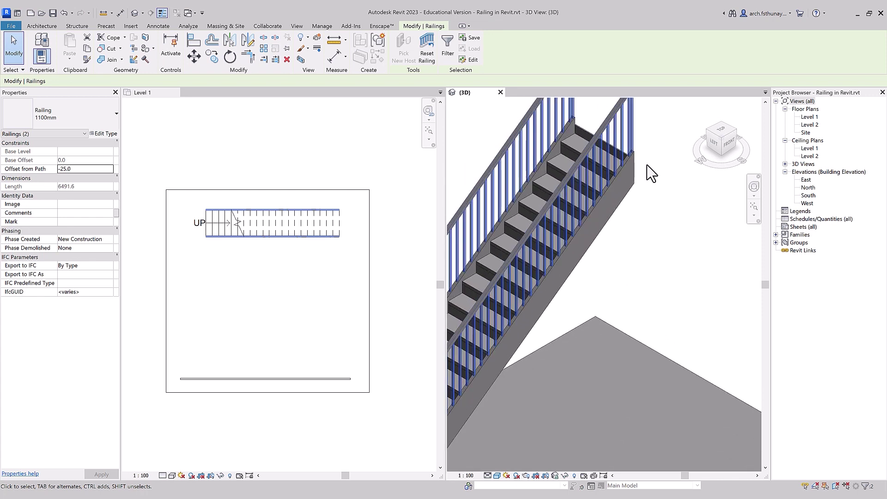
left_click(669, 211)
scroll(673, 210, "down", 3)
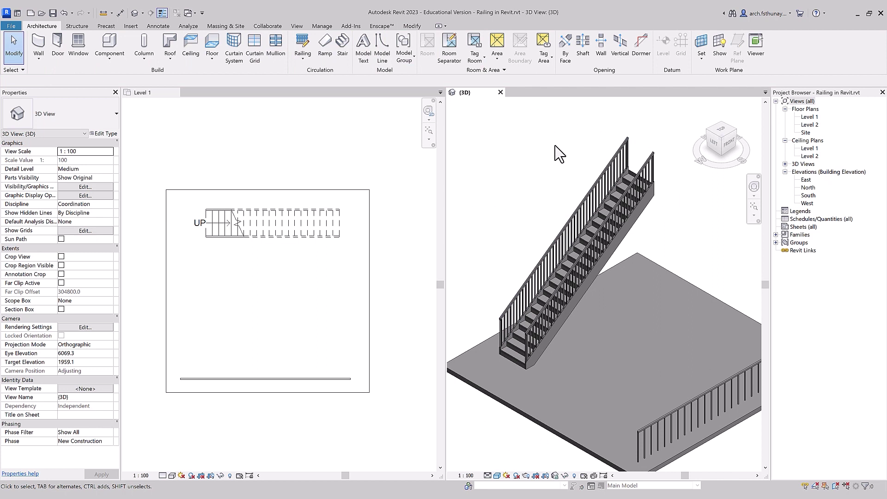
scroll(553, 154, "down", 2)
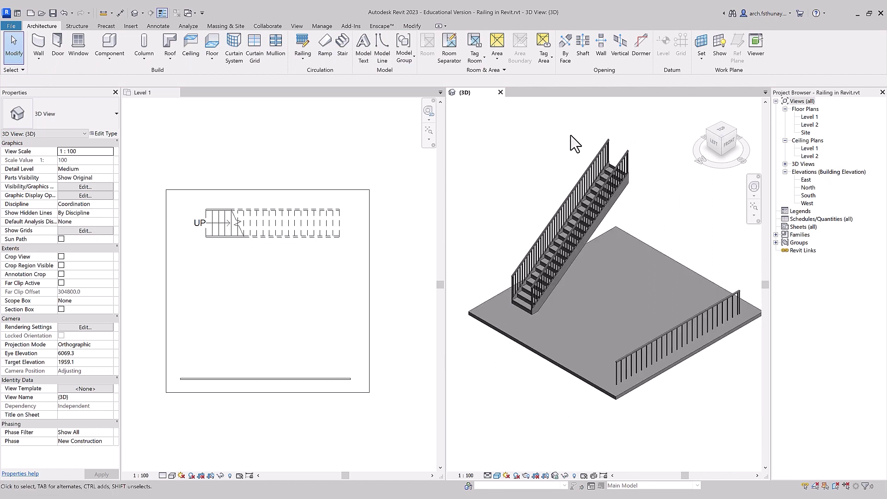
Switch both stair railings to the 900mm Pipe railing type
left_click(599, 155)
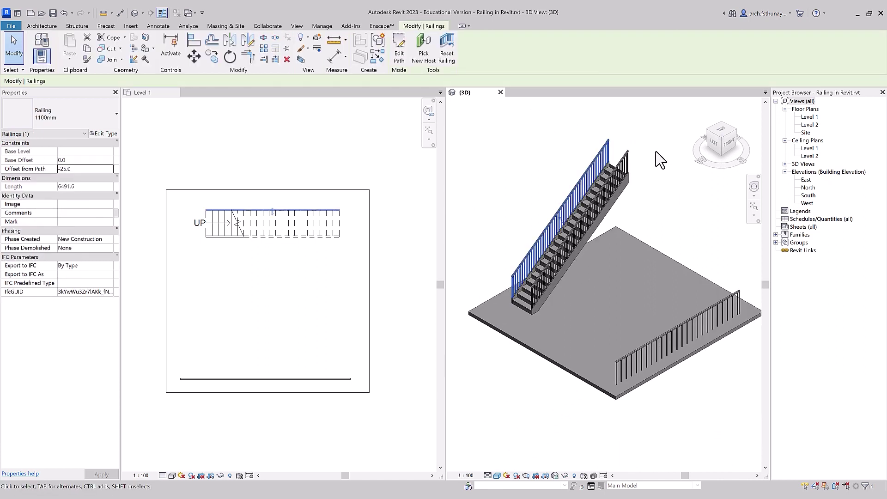
left_click(630, 159, "ctrl")
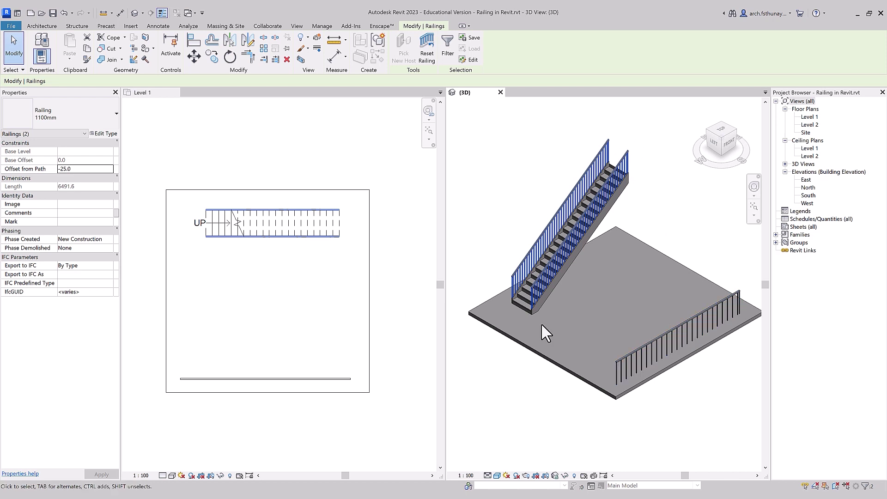
left_click(83, 124)
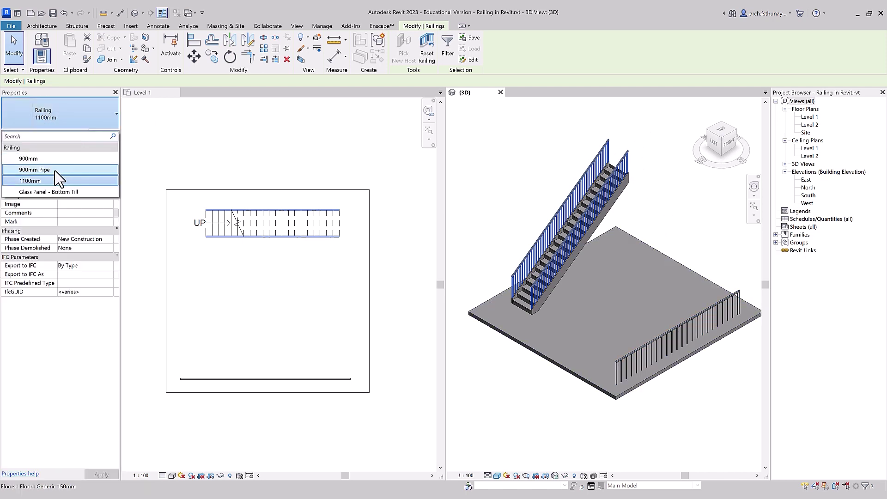
left_click(56, 169)
left_click(531, 168)
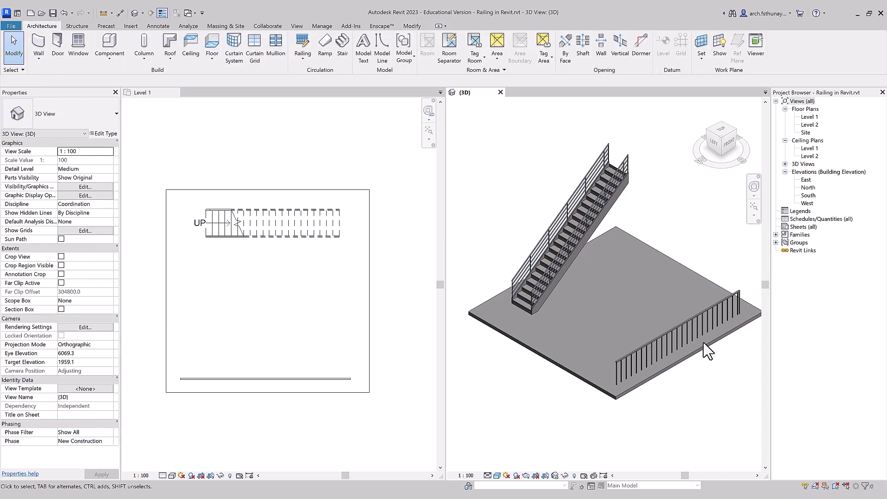
Set the floor-edge railing's base level to Level 2 and type to Glass Panel - Bottom Fill
left_click(680, 327)
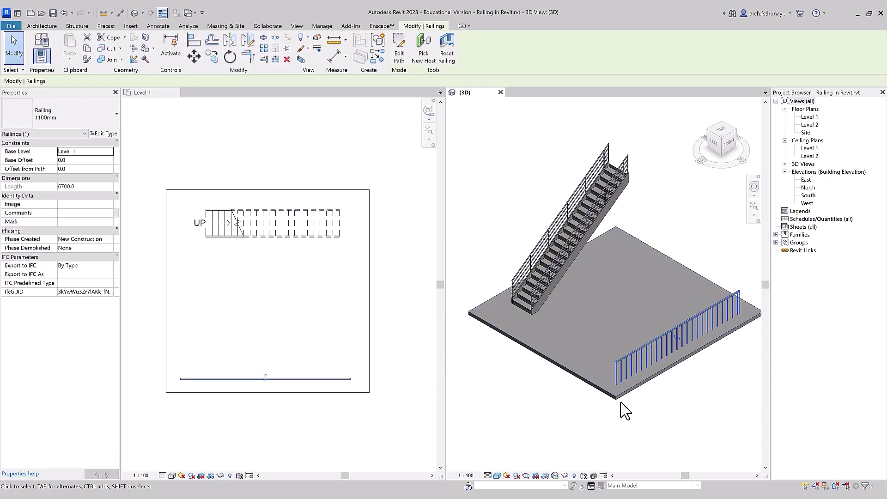
left_click(109, 151)
left_click(88, 175)
left_click(88, 121)
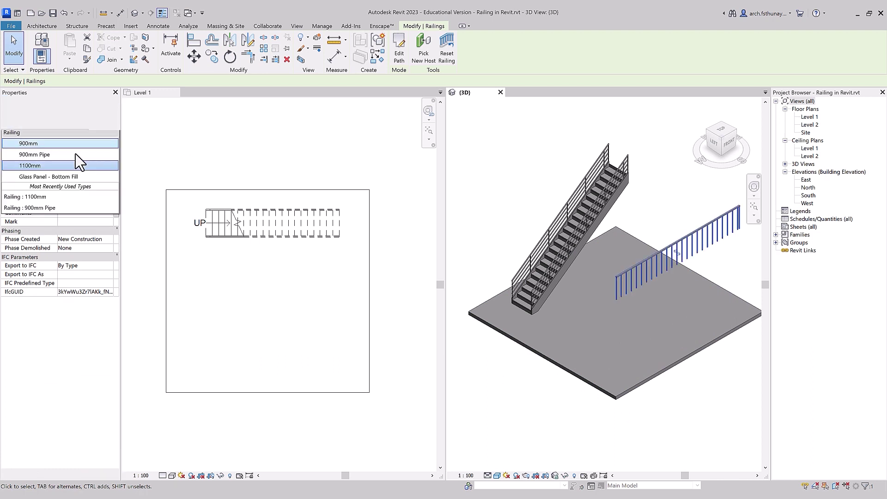
left_click(64, 193)
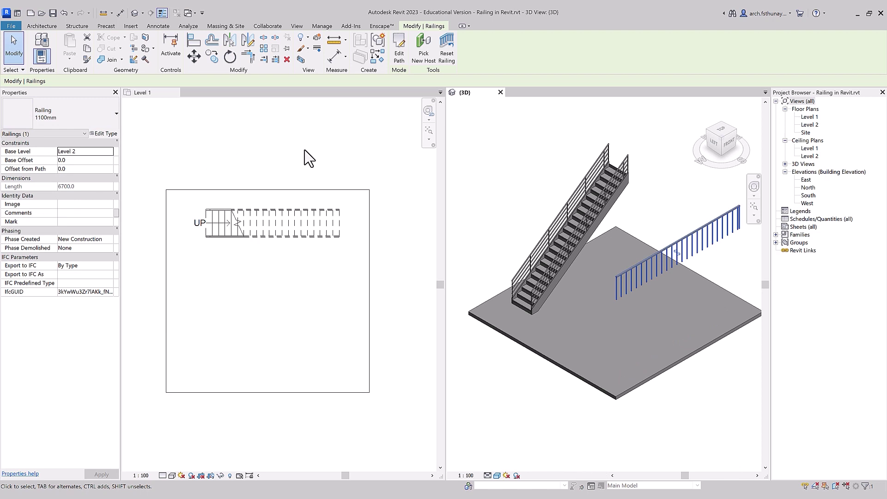
left_click(313, 153)
key("Escape")
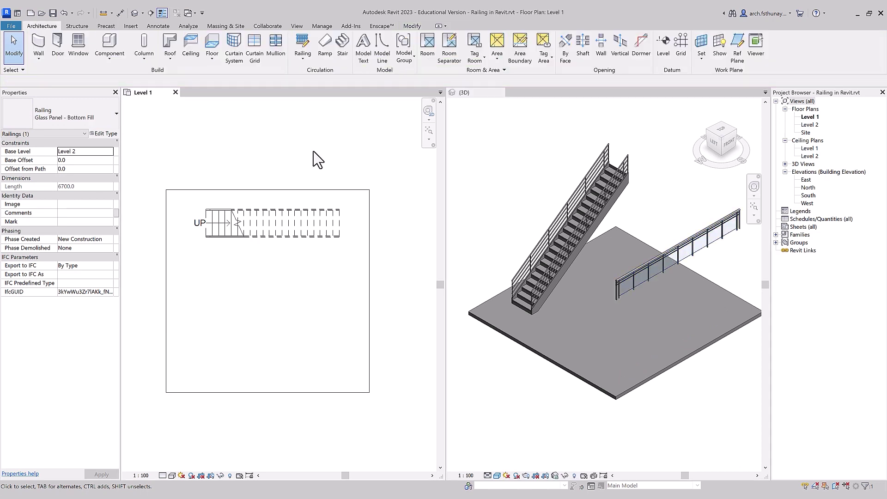
left_click(639, 130)
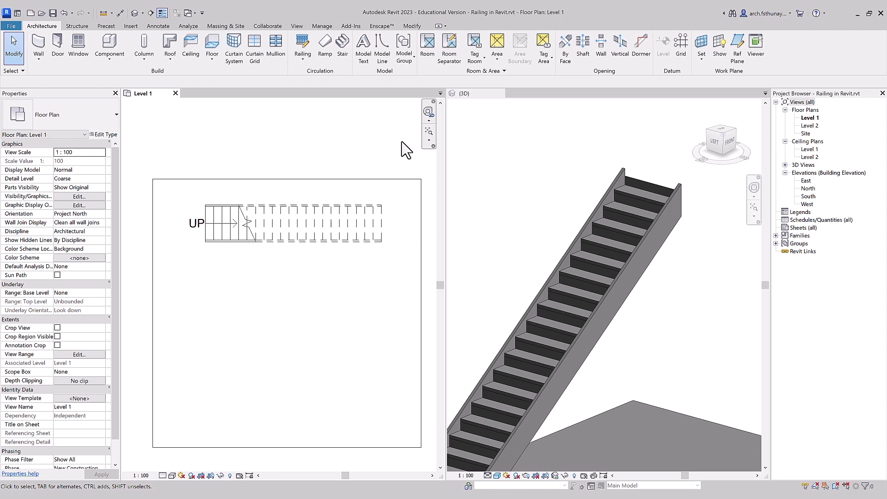
Show the Railing creation choices again in the Level 1 plan
left_click(310, 59)
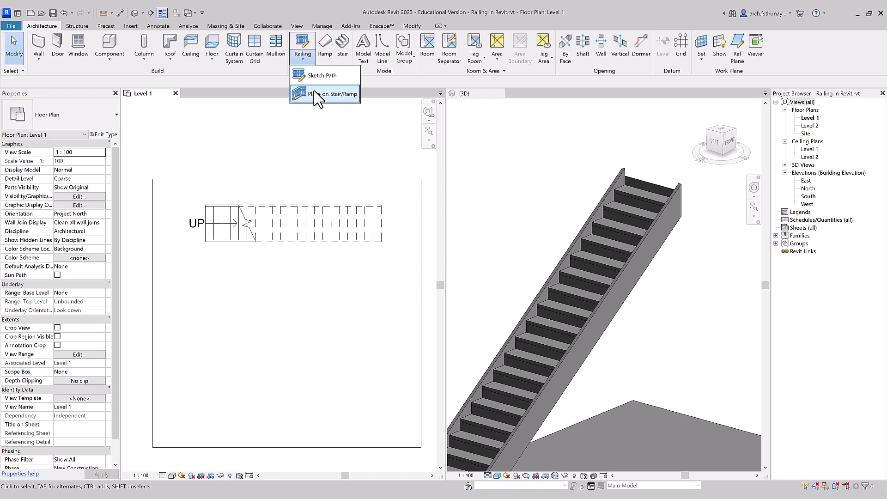
Host 1100mm railings on both stair stringers using Place on Stair/Ramp in 3D
left_click(315, 96)
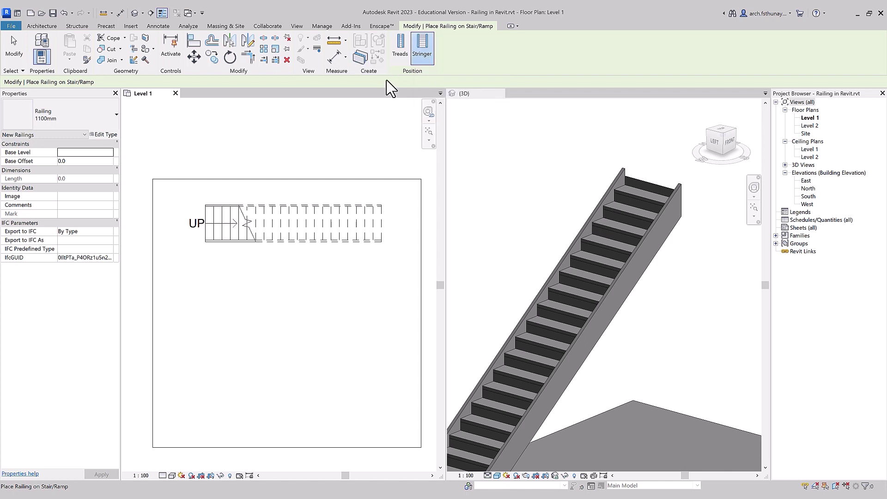
left_click(589, 233)
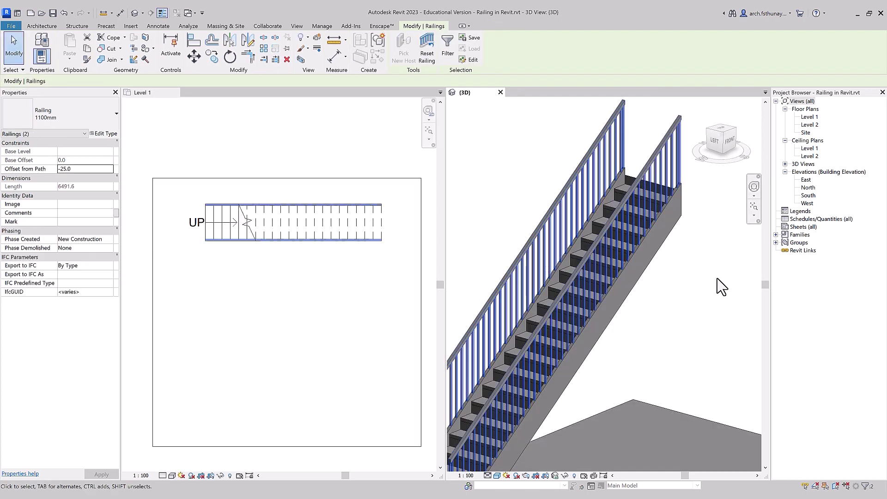
key("Escape")
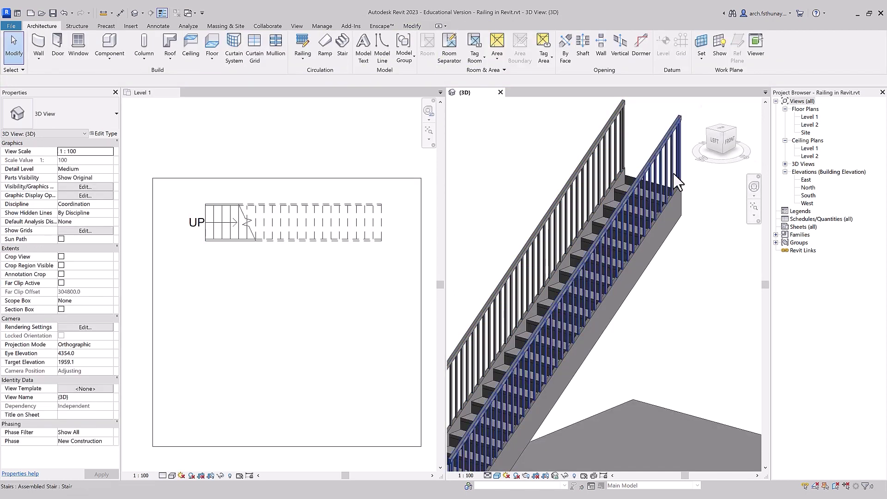
left_click(640, 133)
Select both stair railings and set their Offset from Path to 0
left_click(631, 131, "ctrl")
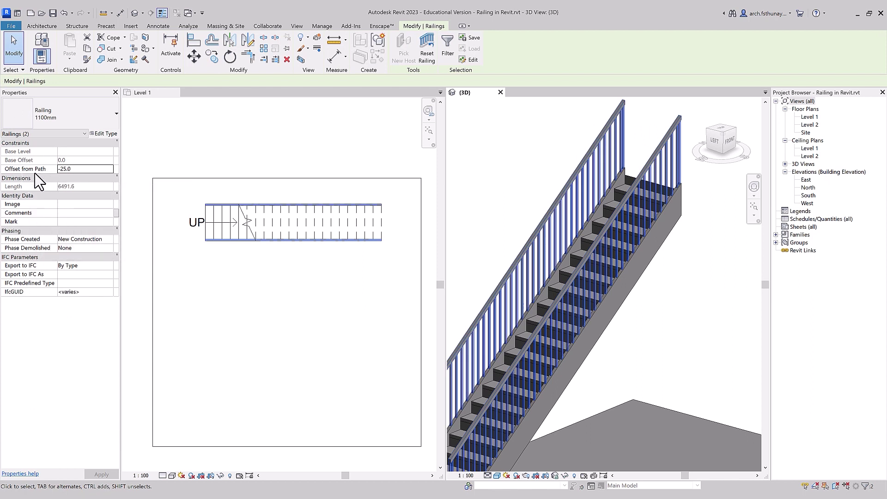
left_click(80, 170)
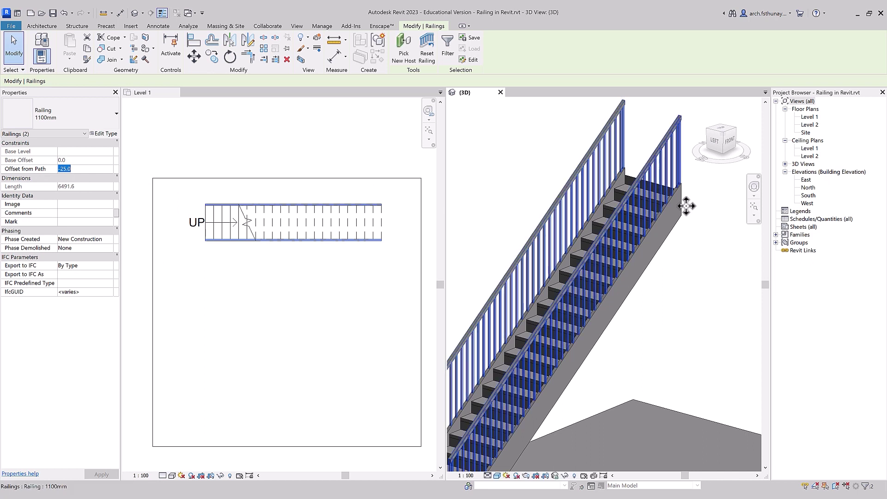
double_click(95, 169)
type("0")
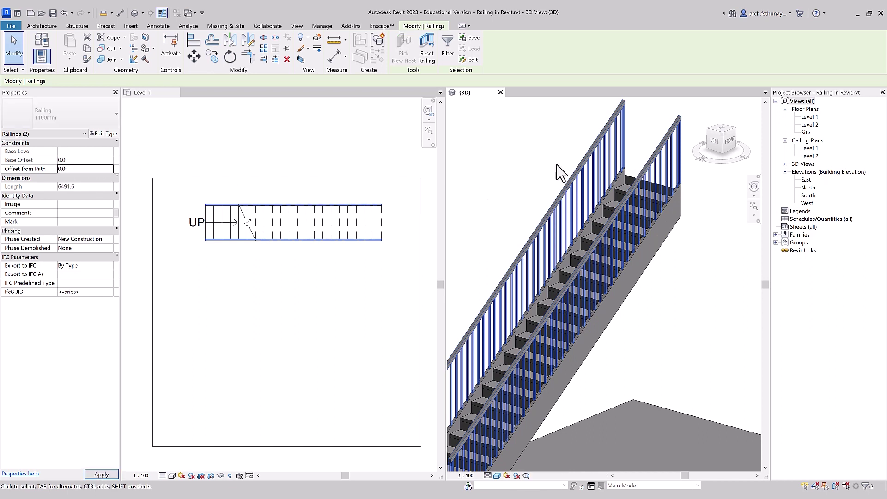
left_click(526, 159)
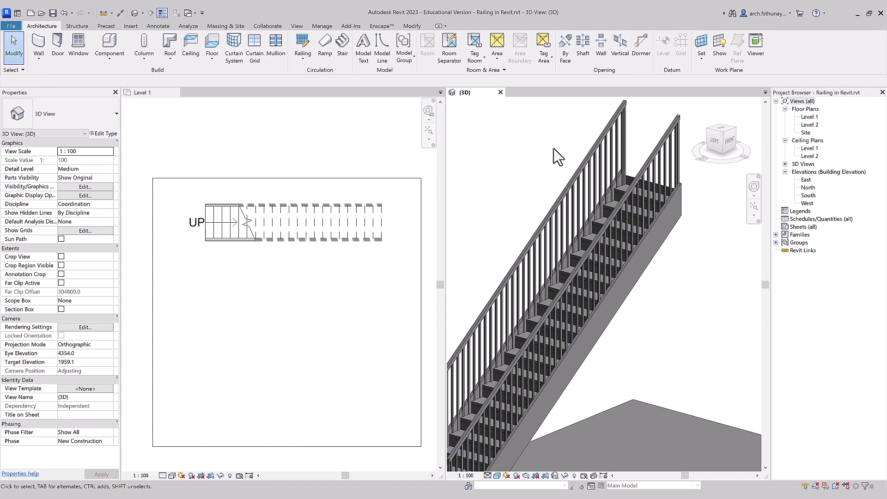
Reselect both stair railings and change their Offset from Path to 25, then -25
left_click(598, 152)
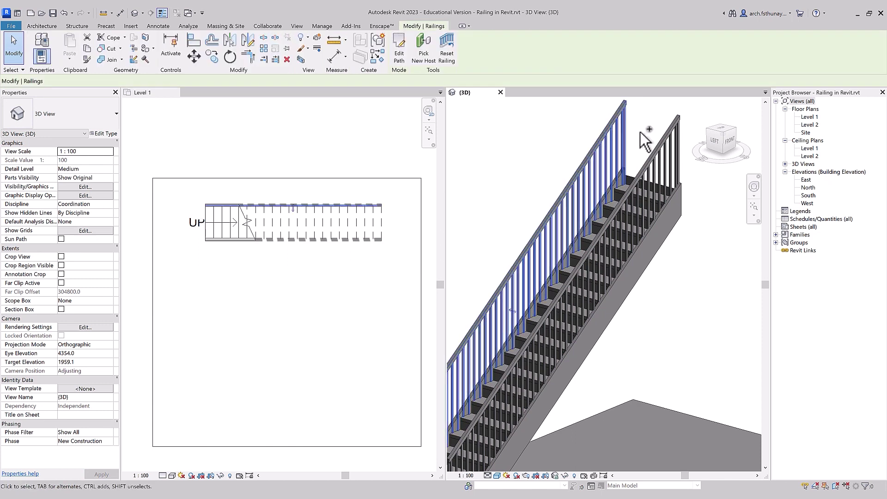
left_click(678, 145, "ctrl")
double_click(88, 171)
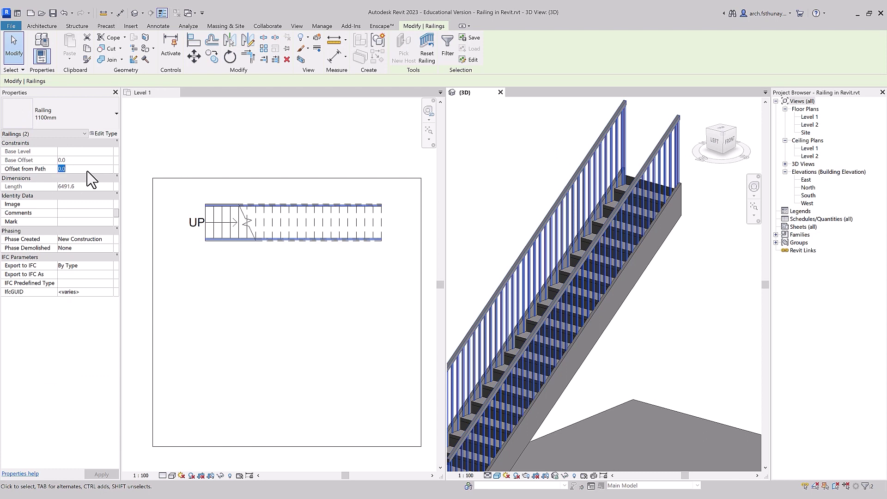
type("25")
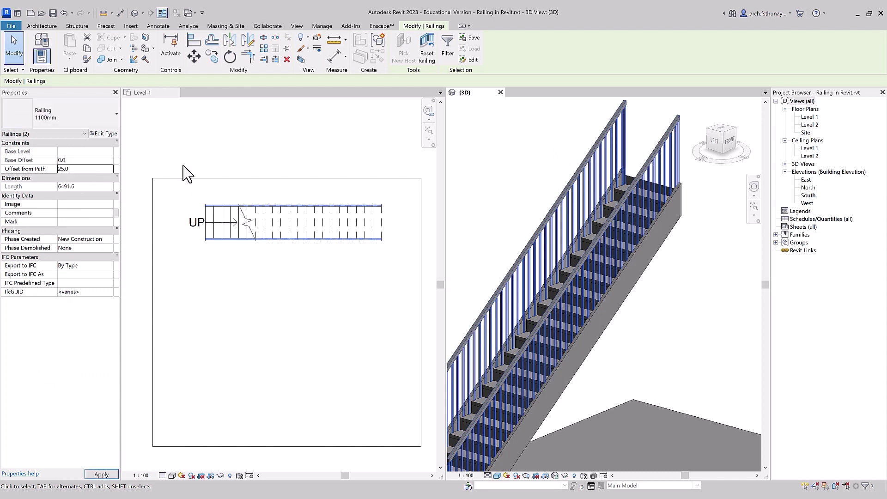
left_click(53, 168)
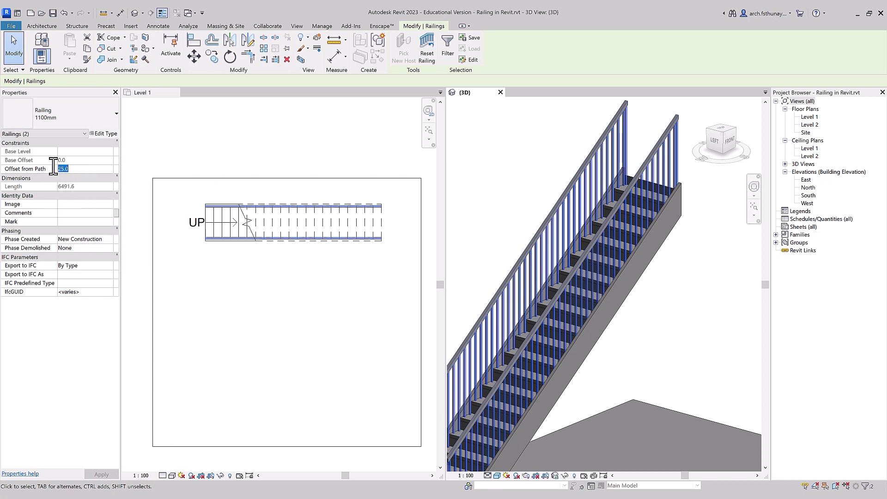
type("-25")
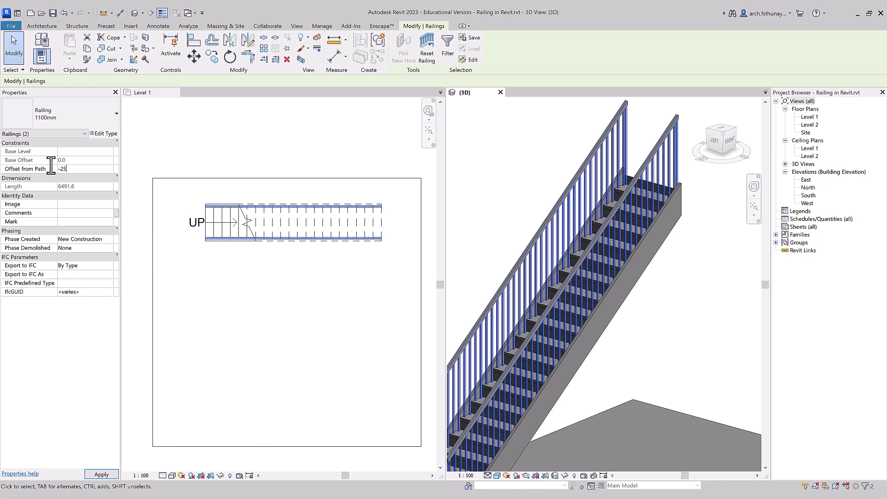
left_click(555, 156)
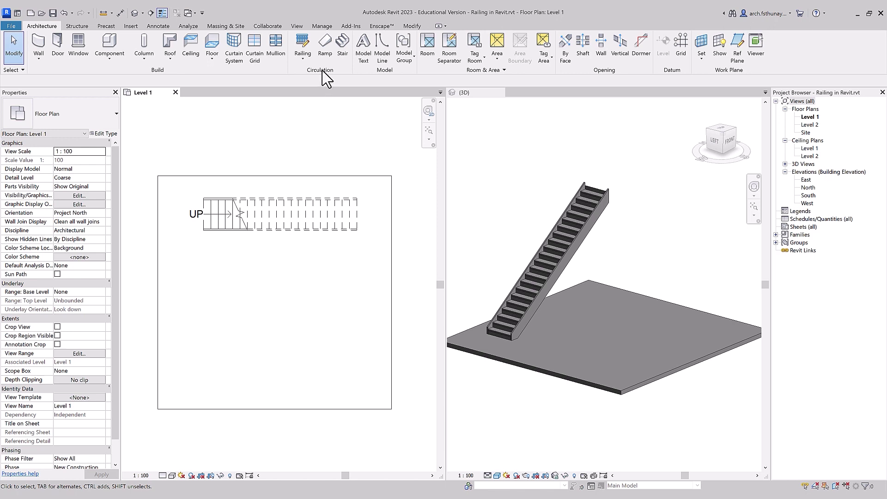
Open the Railing dropdown to show the Sketch Path and Place on Stair options
left_click(303, 55)
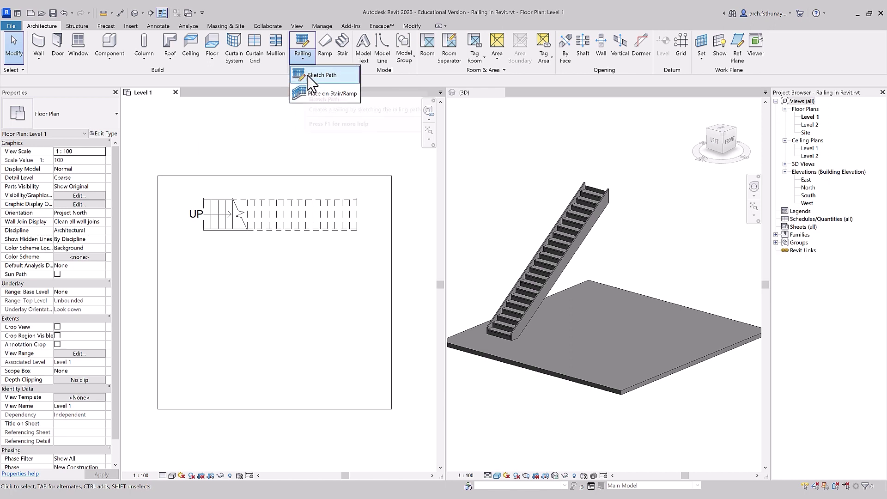
Sketch an S-shaped railing path from two chained Start-End-Radius arcs and finish it
left_click(349, 76)
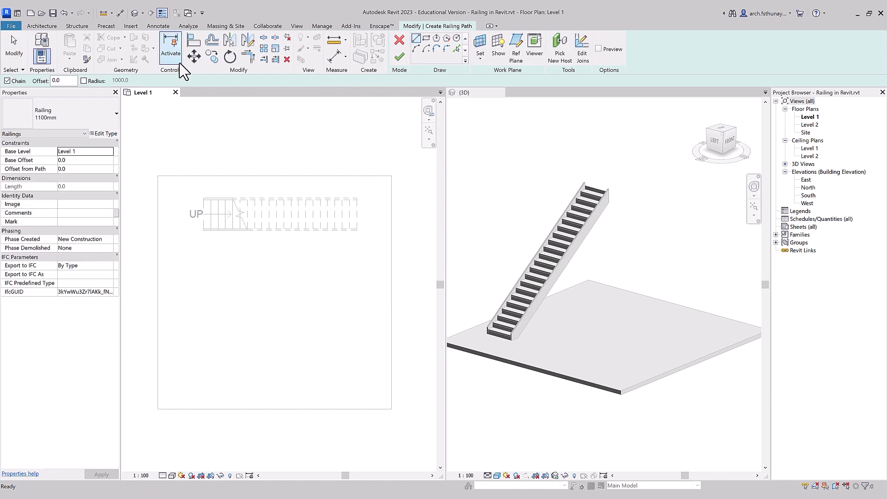
left_click(417, 48)
left_click(233, 375)
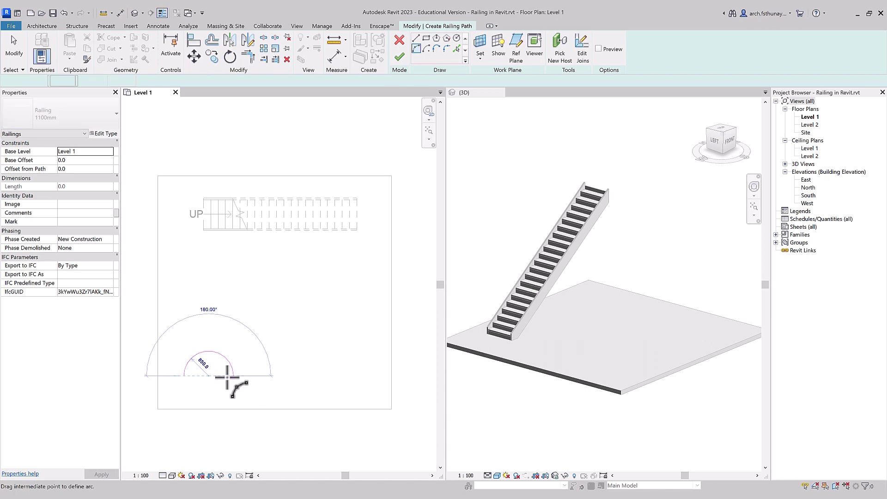
left_click(237, 387)
left_click(277, 376)
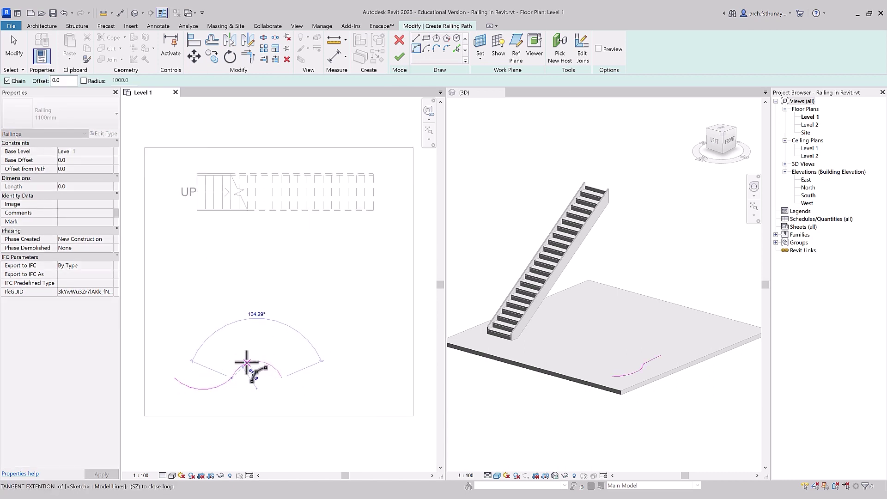
left_click(289, 355)
key("Escape")
key("Escape")
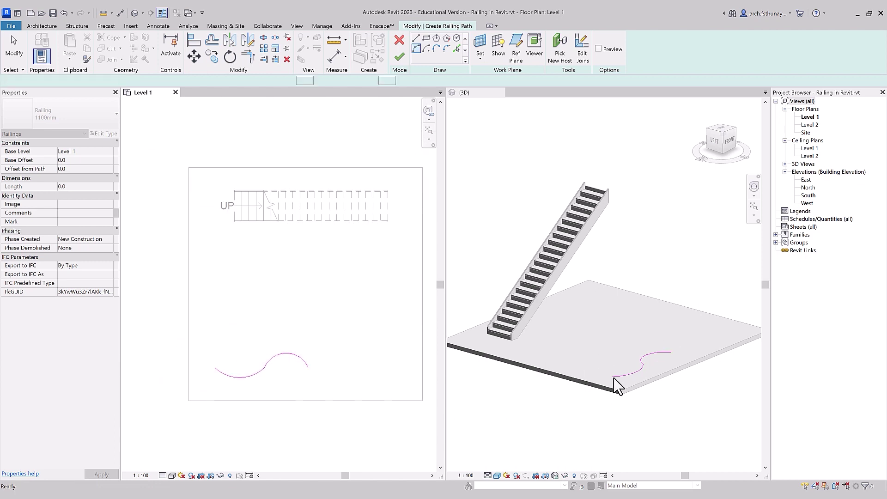
left_click(395, 62)
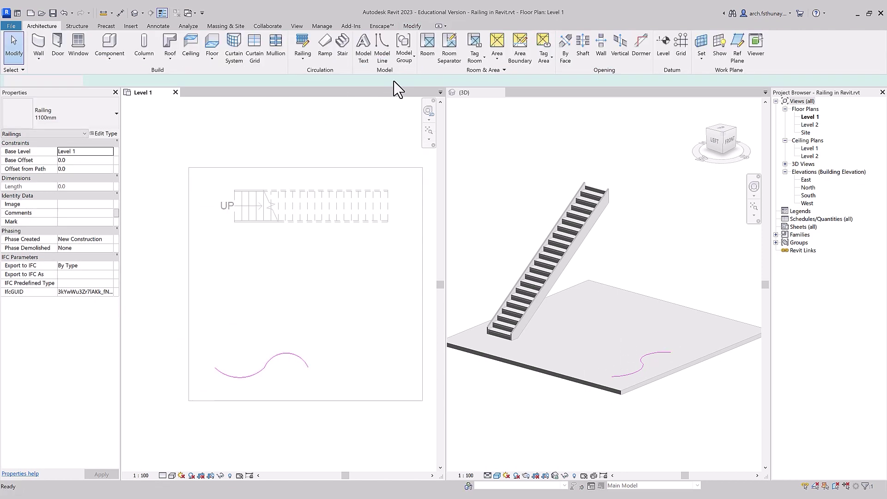
Inspect the curved railing in 3D, then delete it from the Level 1 plan
left_click(647, 428)
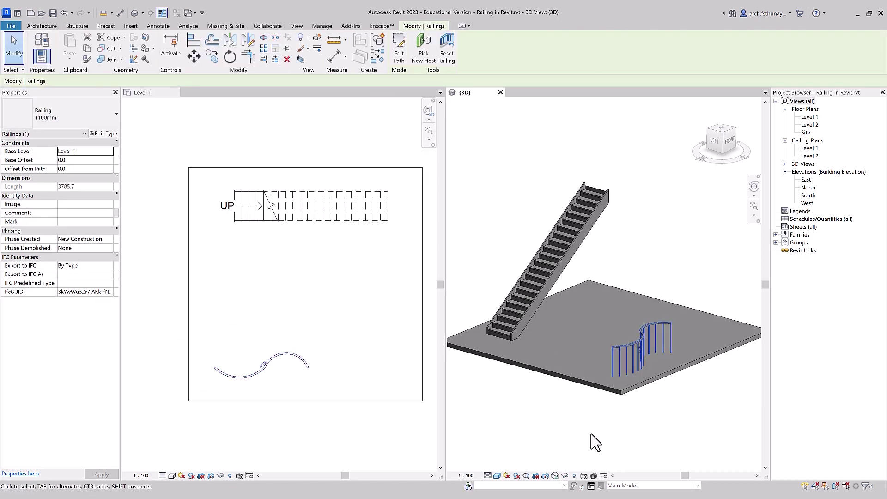
middle_click_drag(636, 423, 594, 420, "shift")
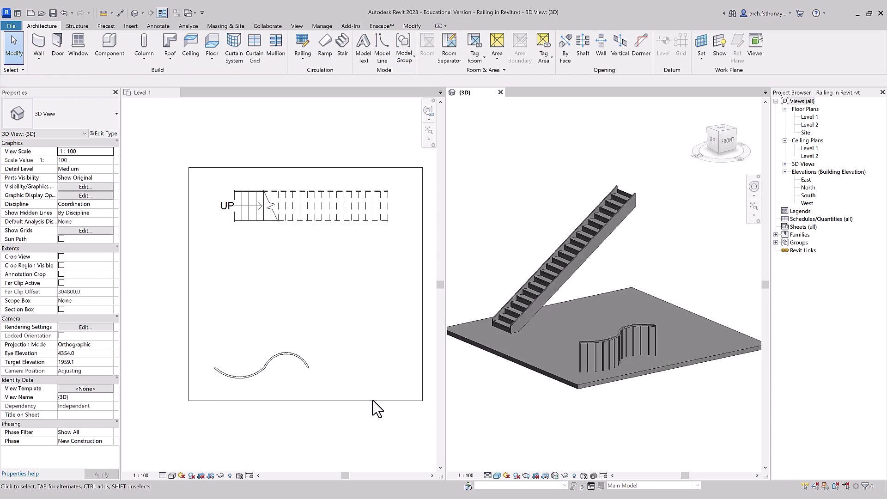
left_click(267, 378)
key("Delete")
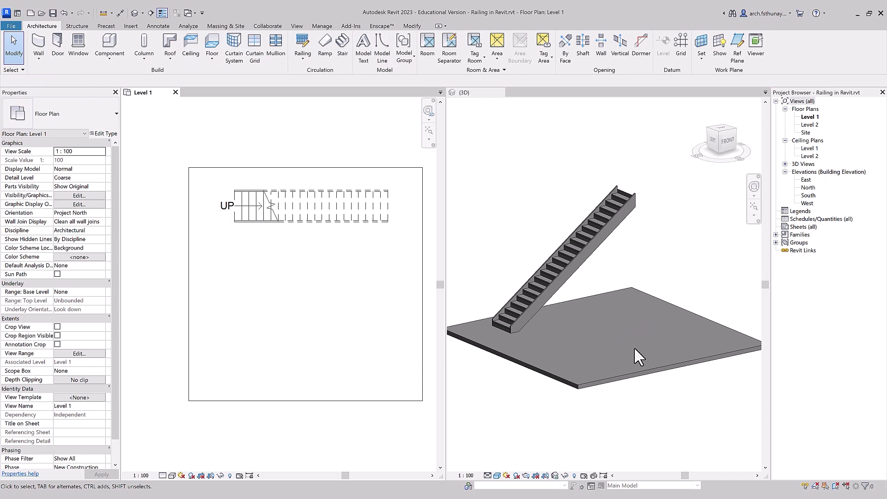
left_click(303, 59)
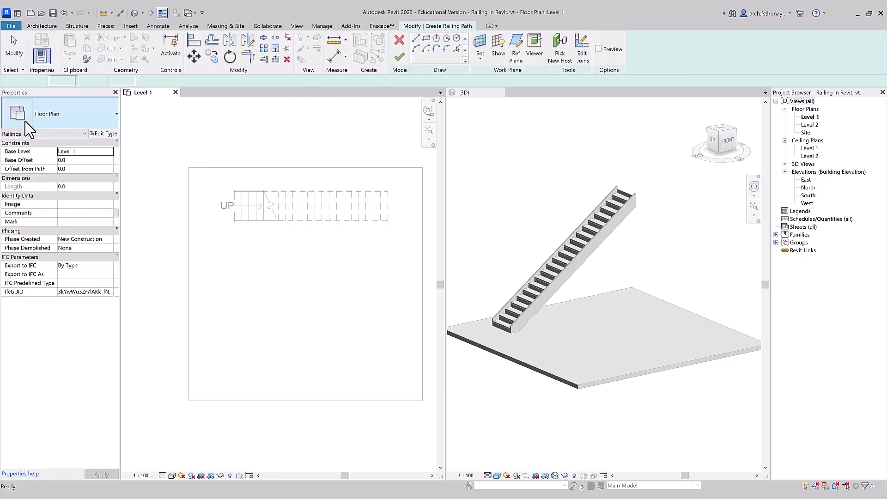
With Preview on, draw a stepped path: short run, 1200 jog, 4800 run
left_click(599, 49)
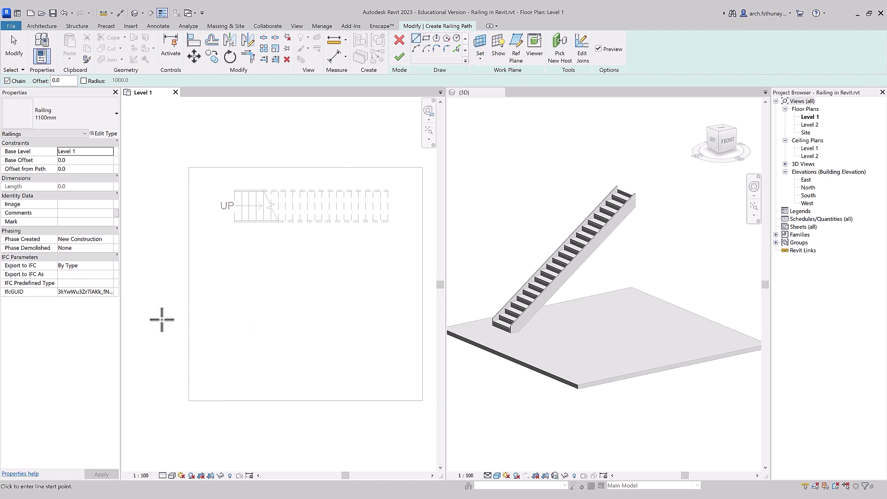
left_click(199, 389)
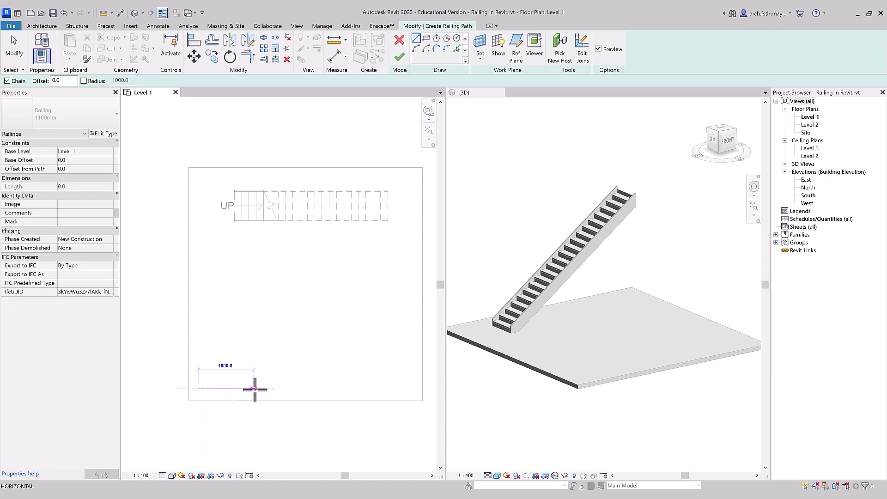
left_click(261, 365)
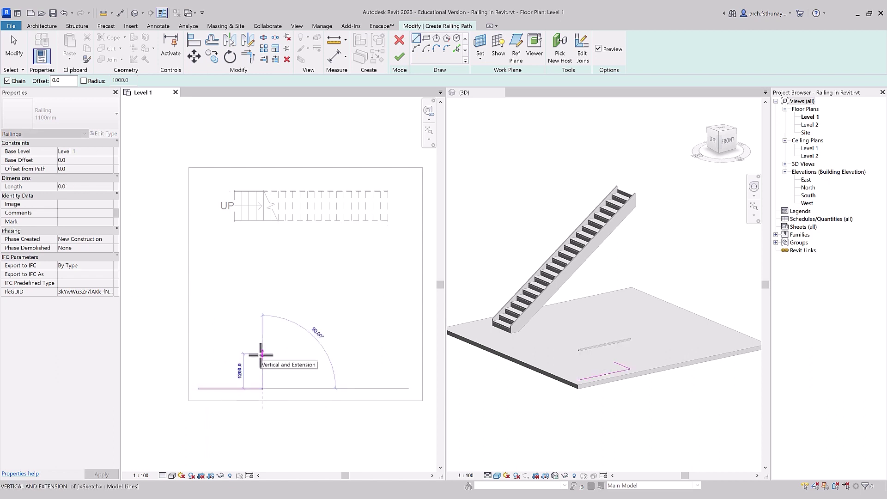
left_click(332, 355)
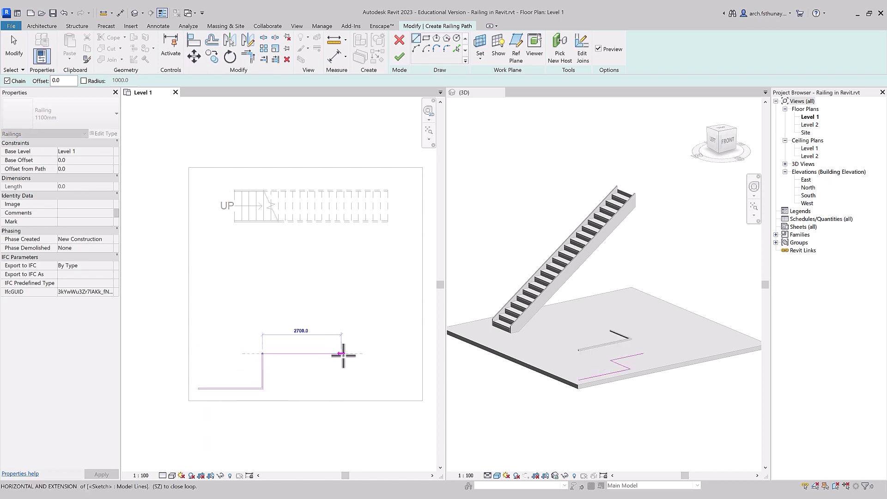
left_click(403, 354)
key("Escape")
key("Escape")
Drag the vertical jog of the path further to the right
left_click(263, 377)
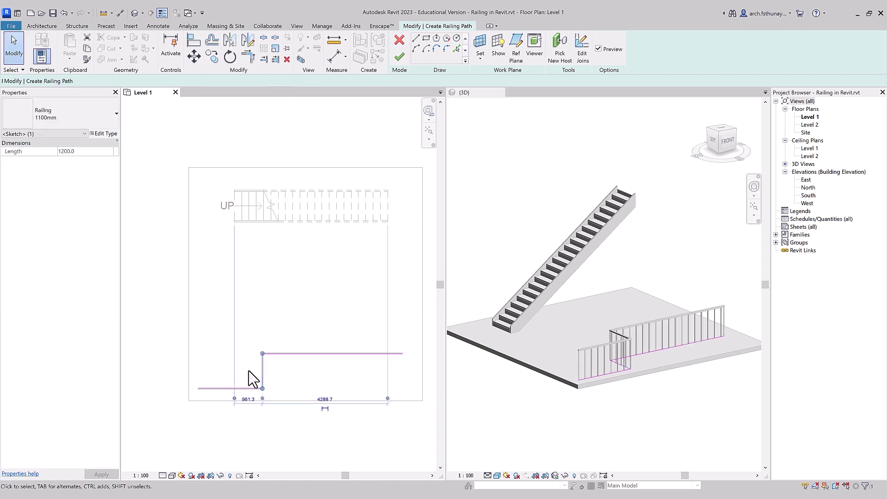
scroll(249, 372, "up", 2)
left_click_drag(267, 368, 293, 376)
left_click(295, 272)
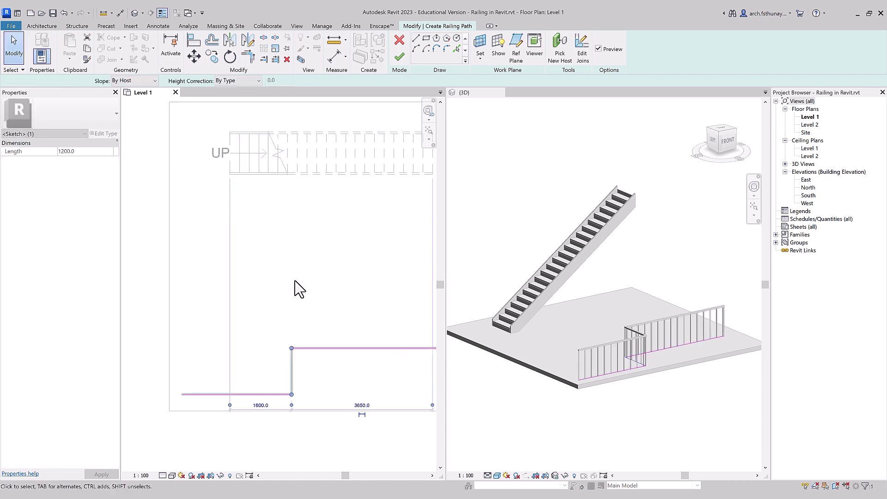
scroll(295, 284, "down", 1)
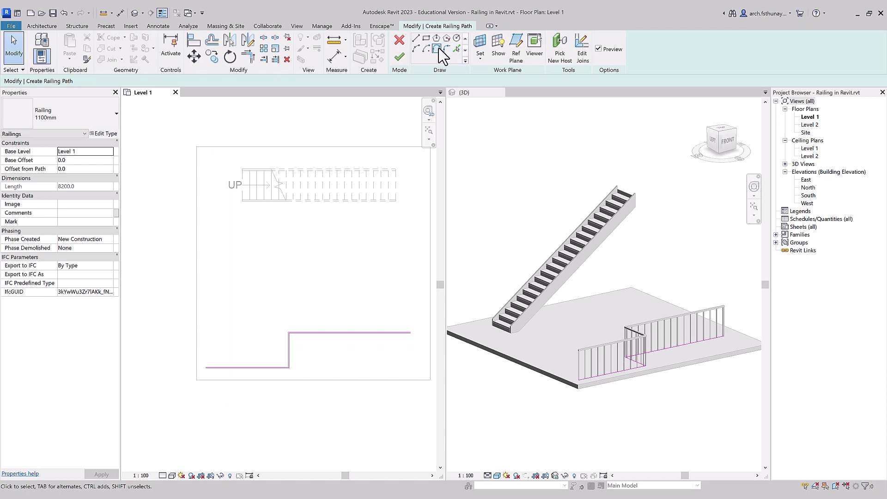
Draw a Start-End-Radius arc linking the vertical jog to the upper run
left_click(417, 48)
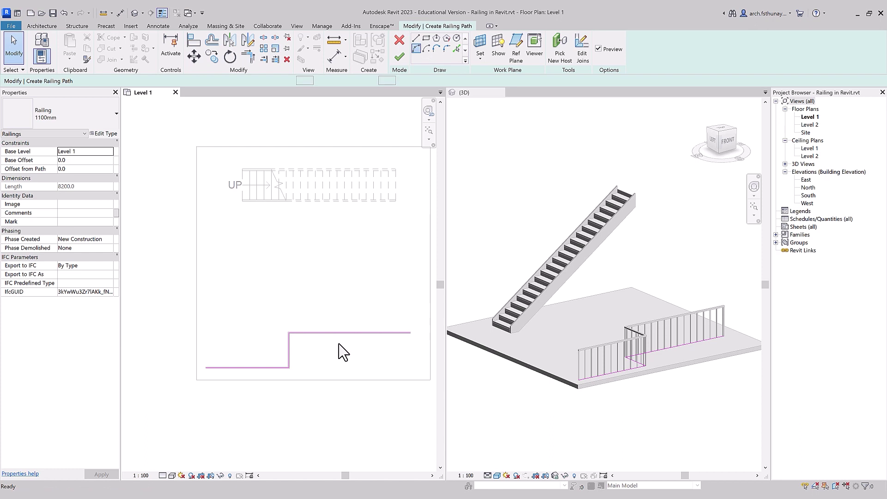
left_click(290, 350)
left_click(307, 332)
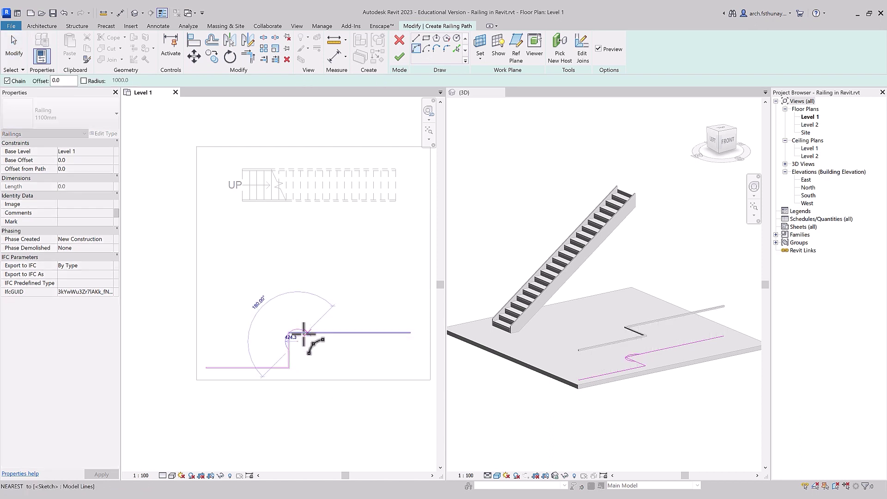
scroll(296, 338, "up", 2)
Trim the vertical line and upper run back to the arc, forming a rounded corner
key("Escape")
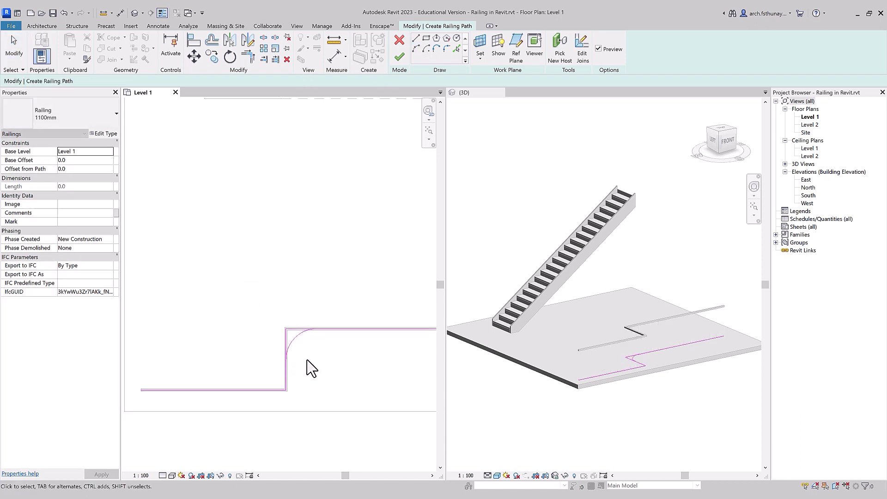
key("t")
key("r")
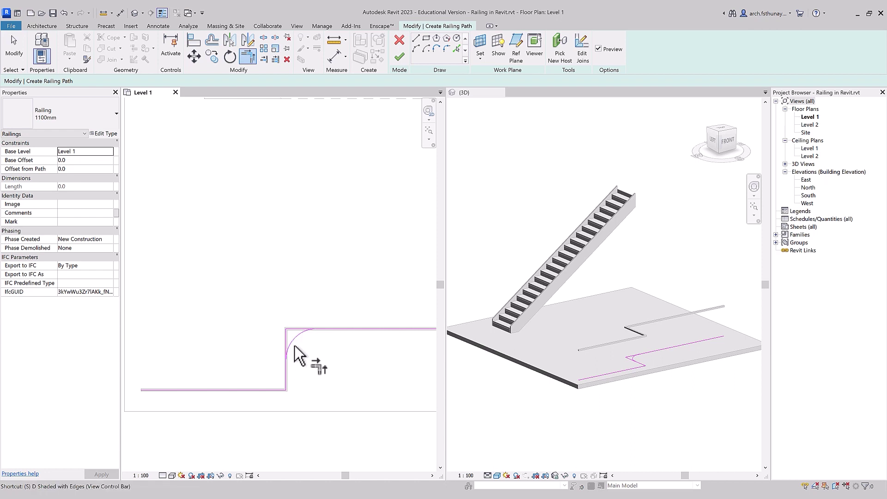
key("s")
key("l")
key("Escape")
key("t")
key("r")
left_click(290, 353)
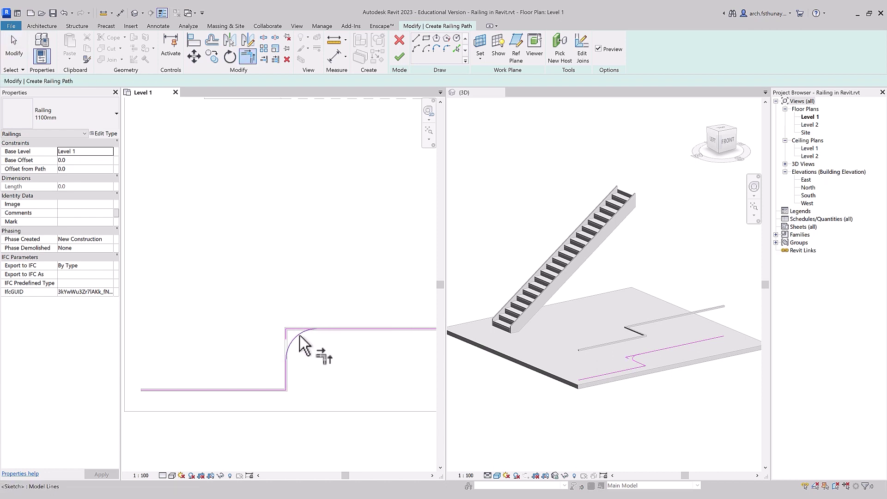
left_click(301, 341)
left_click(326, 329)
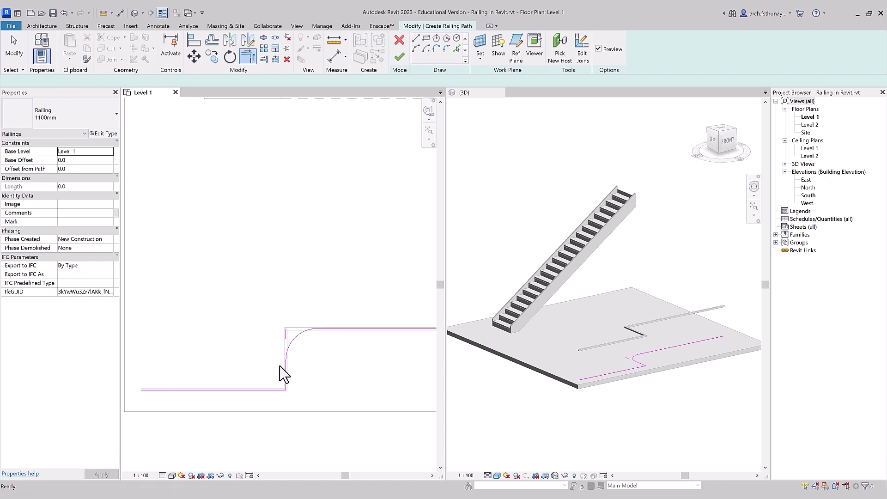
key("Escape")
left_click(289, 336)
key("Escape")
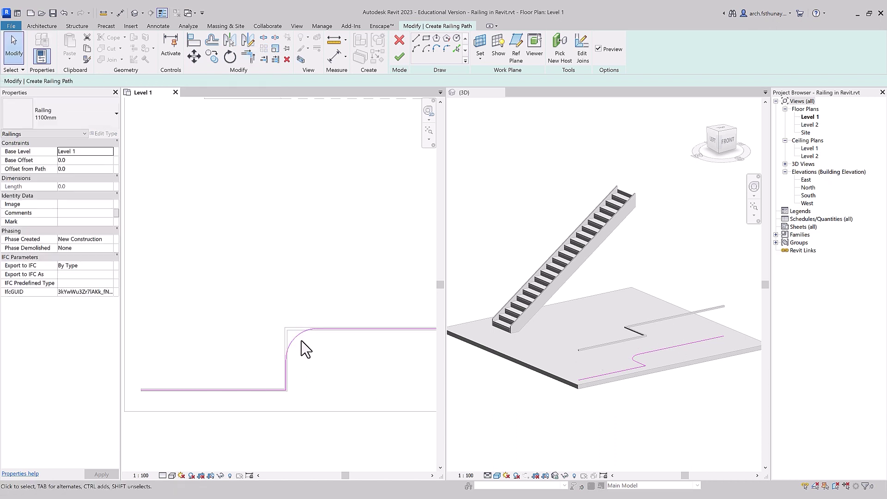
Resize the corner arc to a 565.4 radius and finish the railing
left_click(296, 346)
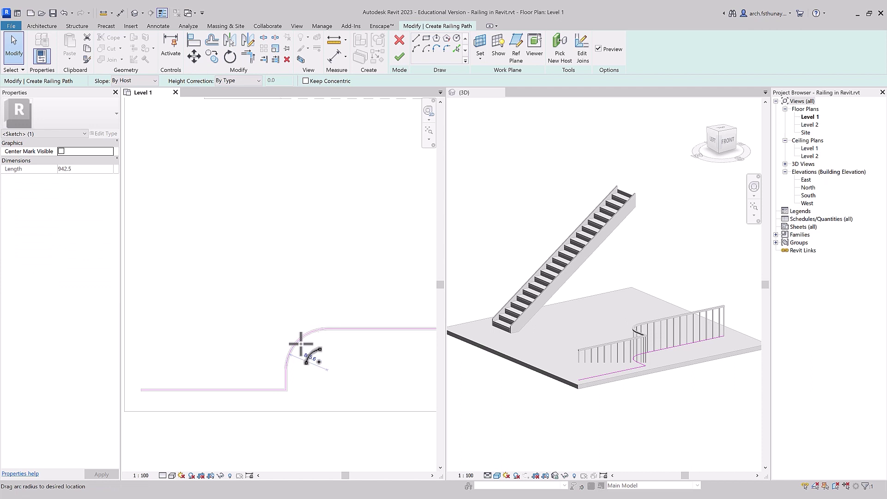
left_click_drag(297, 347, 301, 347)
key("Escape")
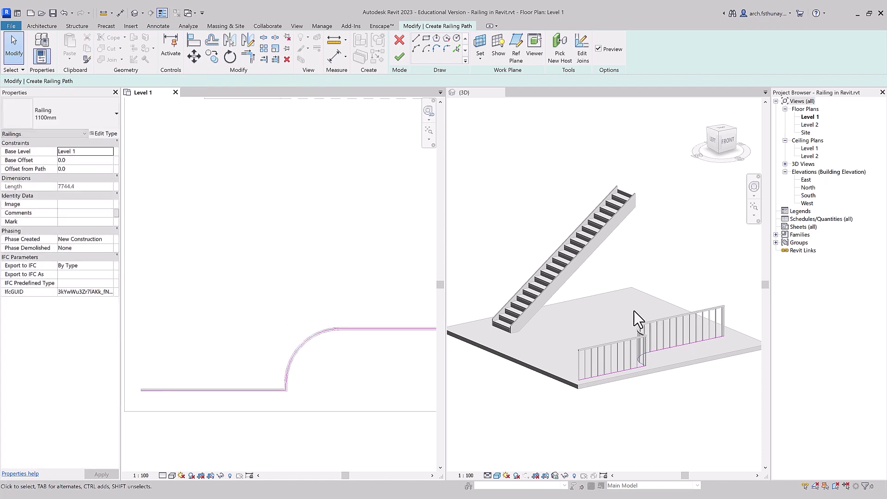
left_click(296, 354)
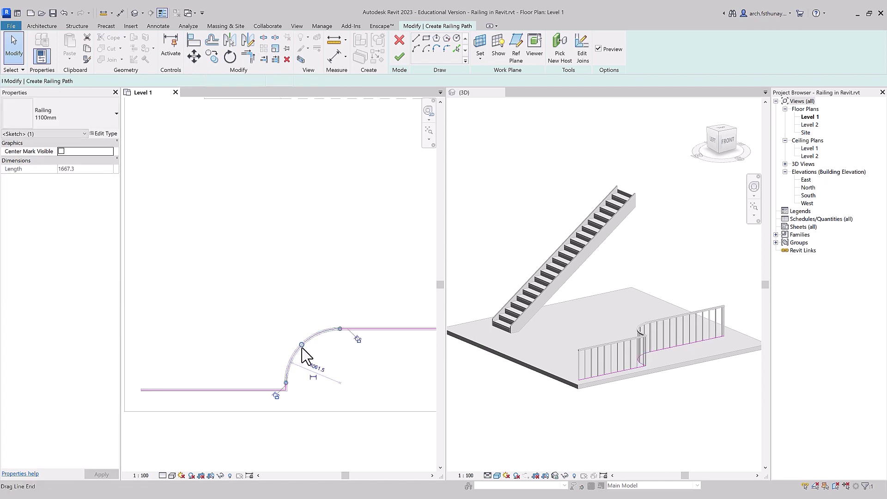
left_click_drag(307, 356, 290, 306)
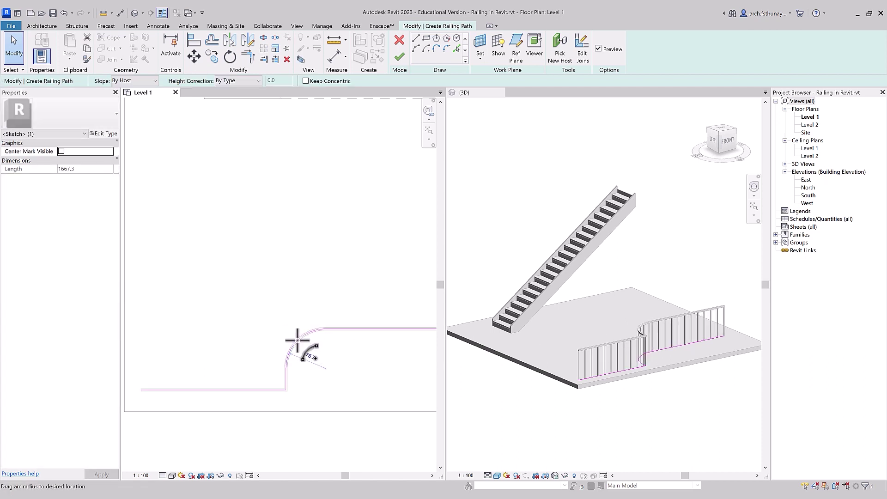
left_click(401, 57)
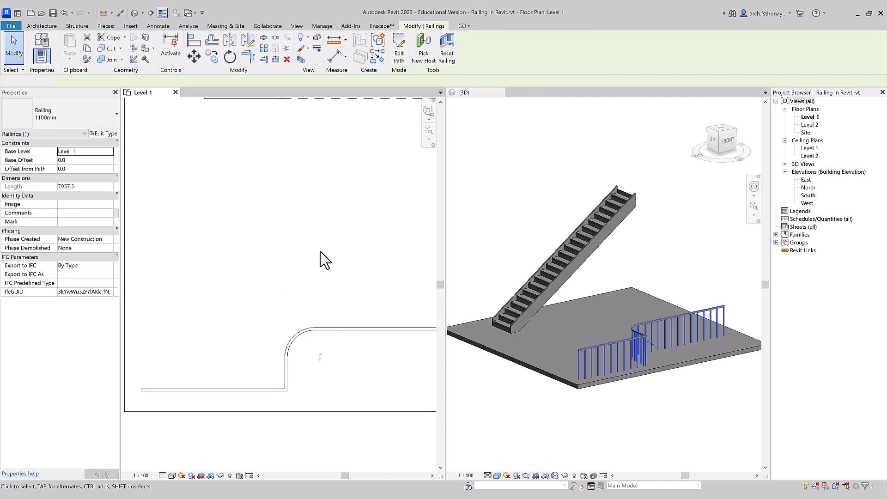
left_click(614, 401)
Orbit the 3D view and Tab-select the 900mm Pipe railing at the wall's foot
scroll(380, 340, "down", 3)
scroll(365, 370, "down", 1)
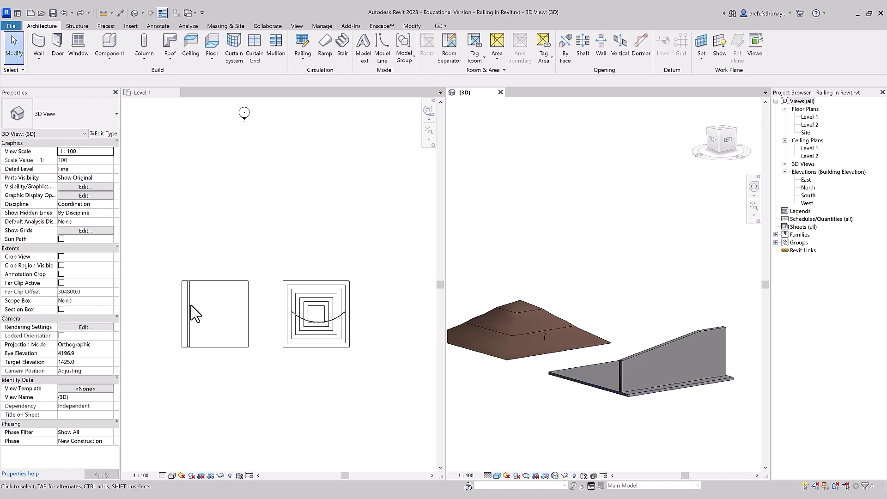
scroll(182, 317, "up", 3)
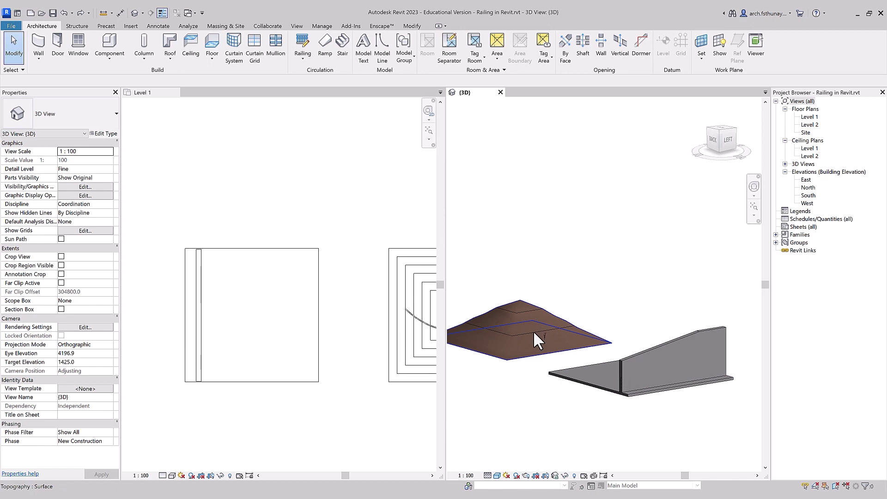
mouse_move(638, 304)
middle_mouse_down("shift")
mouse_move(640, 313)
mouse_move(616, 311)
middle_mouse_up("shift")
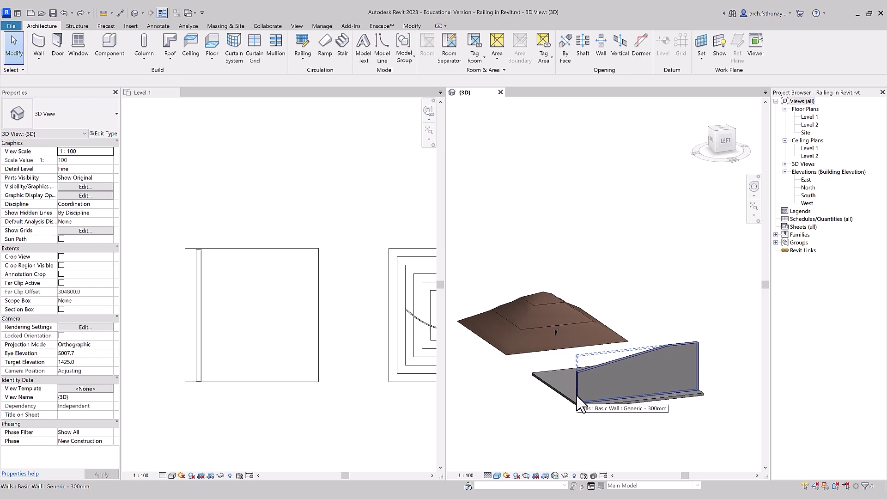
key("Tab")
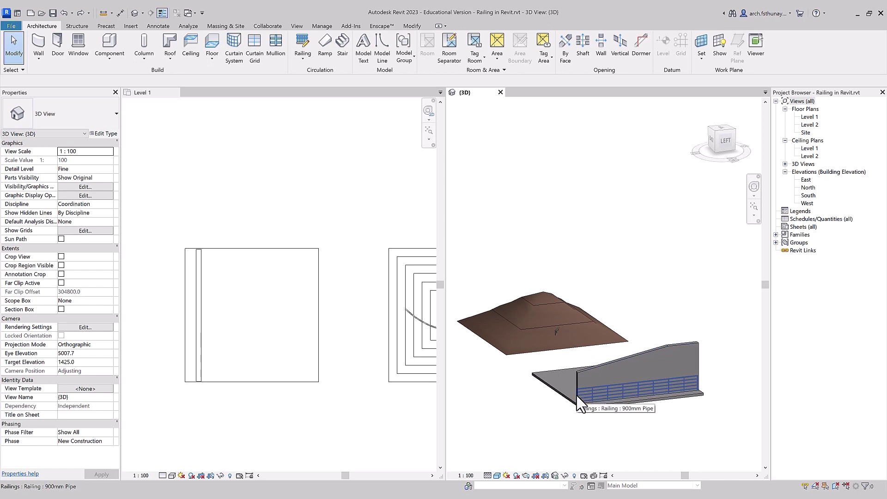
left_click(577, 396)
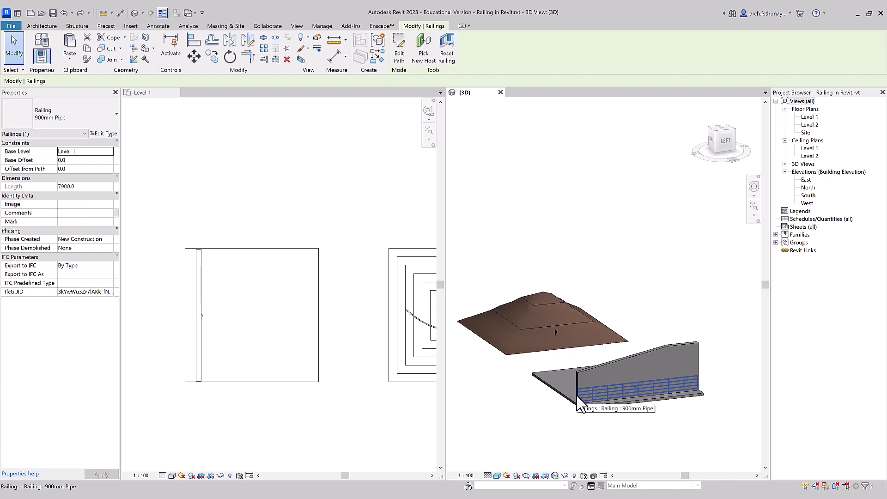
Rehost the 900mm Pipe railing onto the sloped wall top, then select the topography railing
left_click(430, 63)
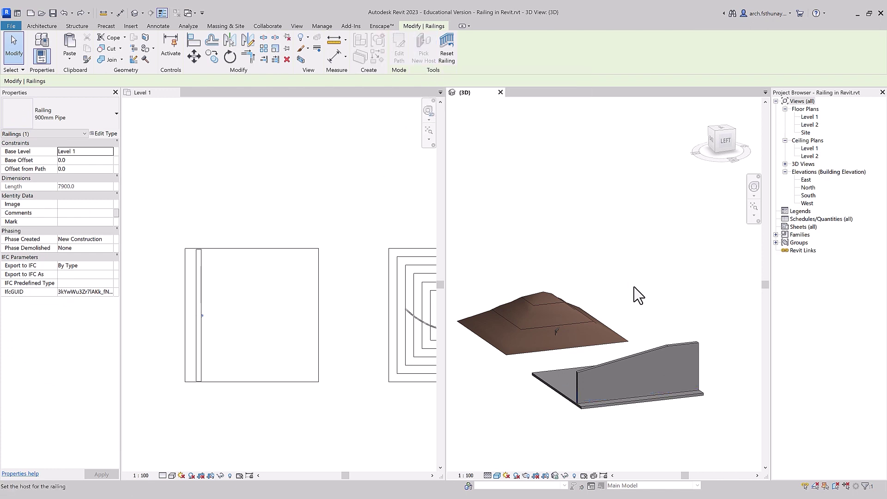
left_click(666, 348)
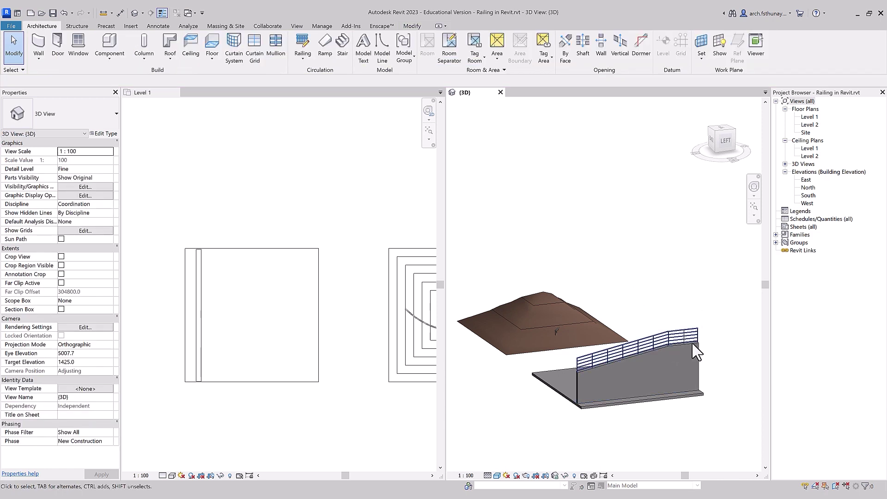
middle_click_drag(582, 462, 782, 406, "shift")
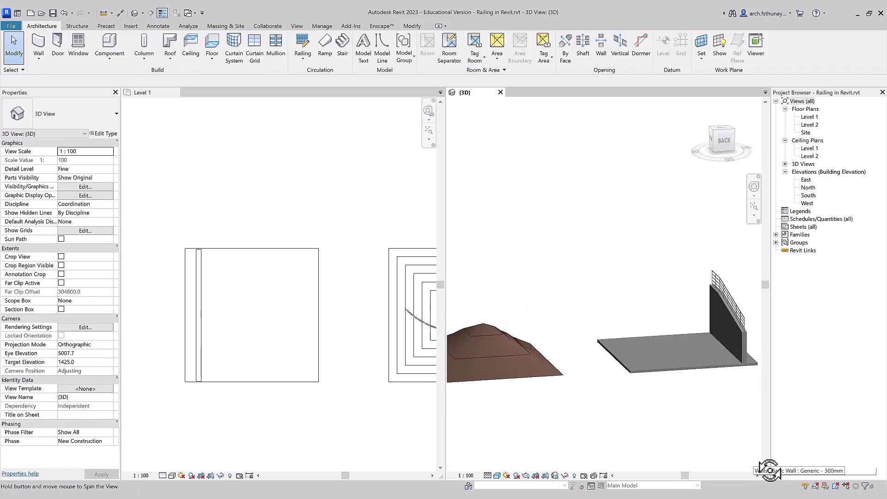
middle_click_drag(770, 344, 730, 332)
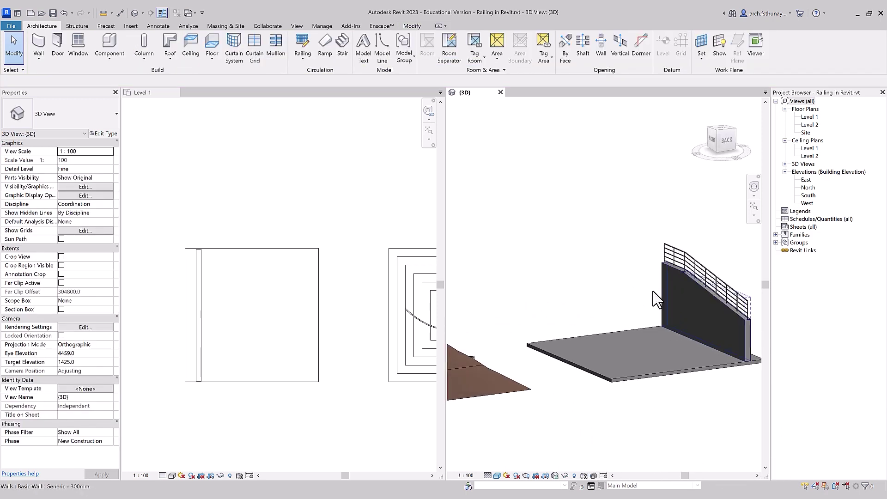
scroll(679, 277, "down", 1)
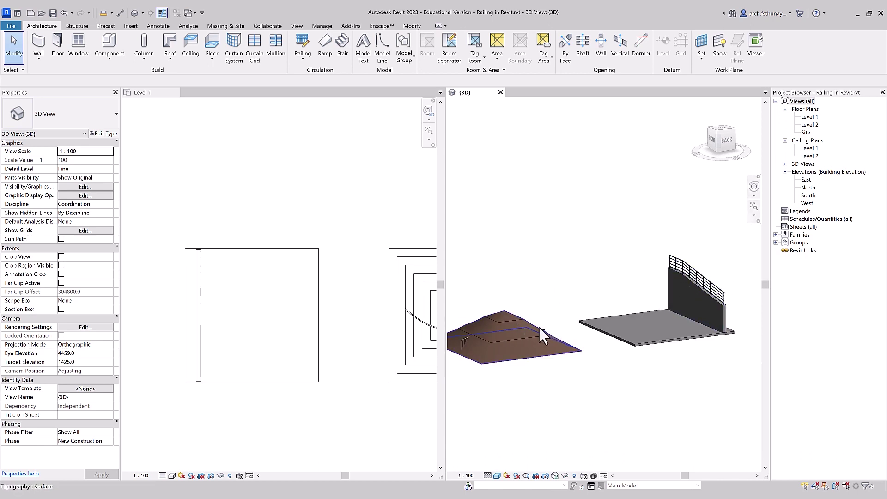
left_click_drag(514, 331, 435, 351)
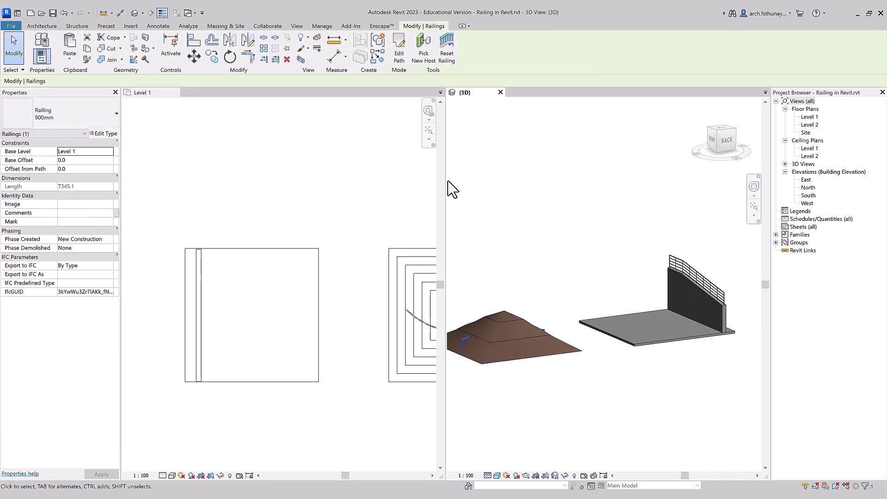
left_click(424, 46)
Rehost the second railing onto the topography surface and orbit to check it follows the mound
left_click(529, 339)
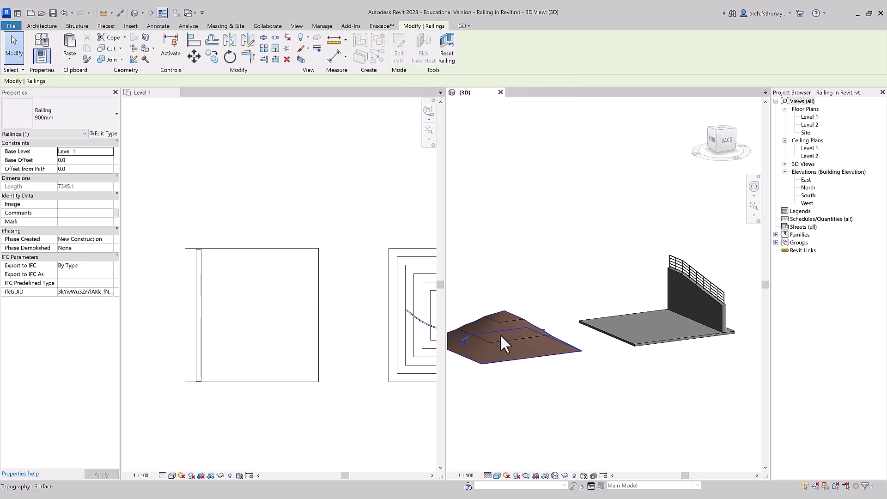
mouse_move(481, 405)
middle_mouse_down("shift")
mouse_move(782, 425)
mouse_move(789, 411)
mouse_move(744, 331)
middle_mouse_up("shift")
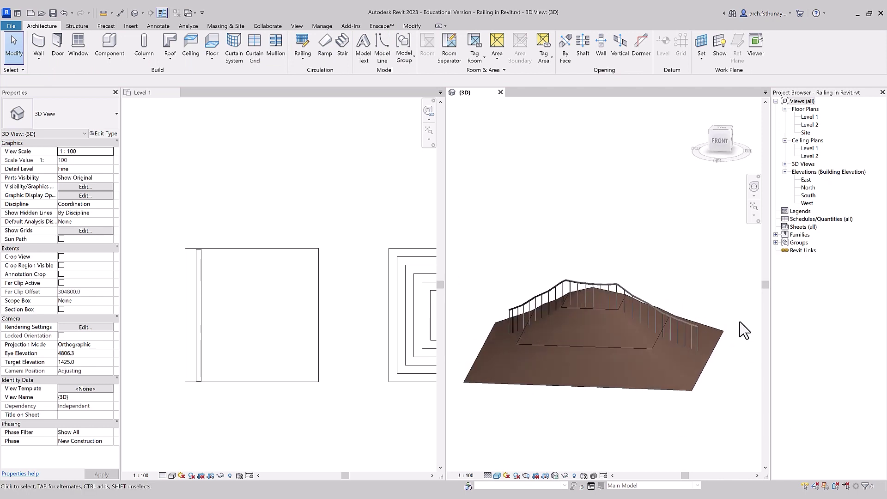
scroll(665, 315, "down", 3)
scroll(646, 309, "down", 2)
scroll(697, 315, "down", 2)
scroll(536, 296, "up", 1)
scroll(536, 296, "up", 2)
mouse_move(741, 340)
middle_mouse_down("shift")
mouse_move(707, 363)
mouse_move(620, 367)
middle_mouse_up("shift")
scroll(656, 248, "up", 2)
scroll(652, 244, "up", 2)
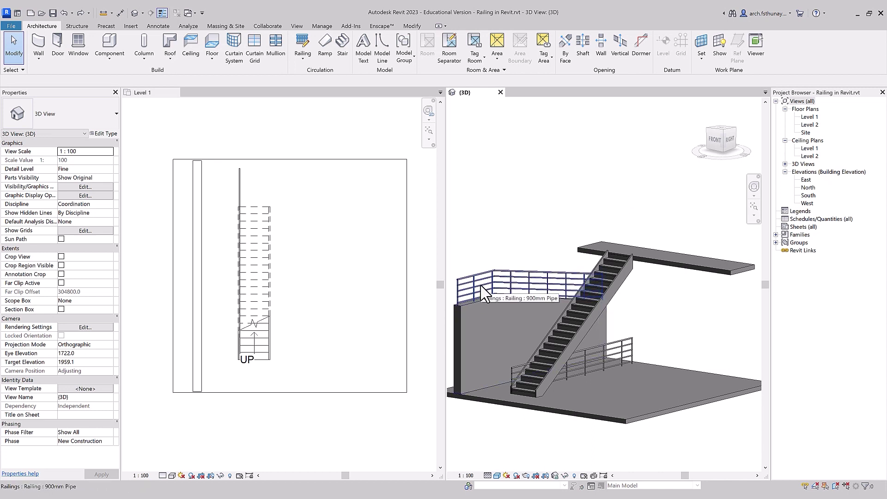
scroll(487, 291, "up", 2)
scroll(487, 291, "up", 1)
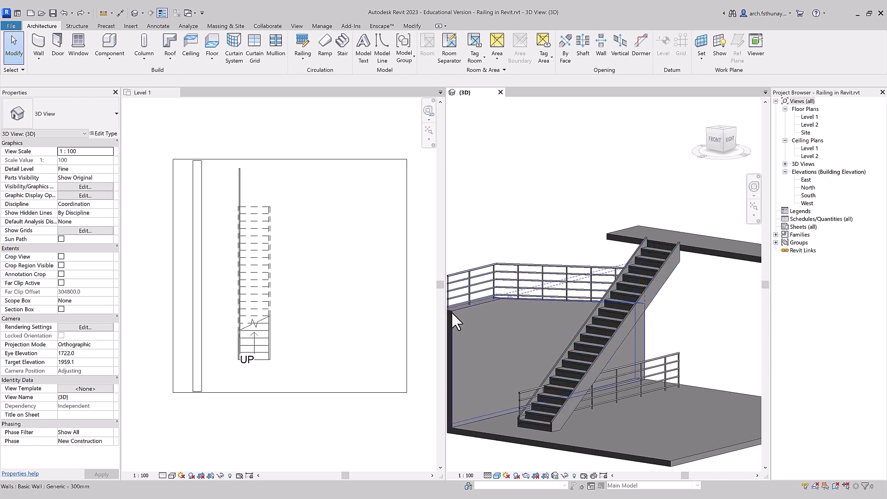
mouse_move(484, 302)
middle_mouse_down("shift")
mouse_move(609, 330)
mouse_move(808, 317)
mouse_move(754, 327)
middle_mouse_up("shift")
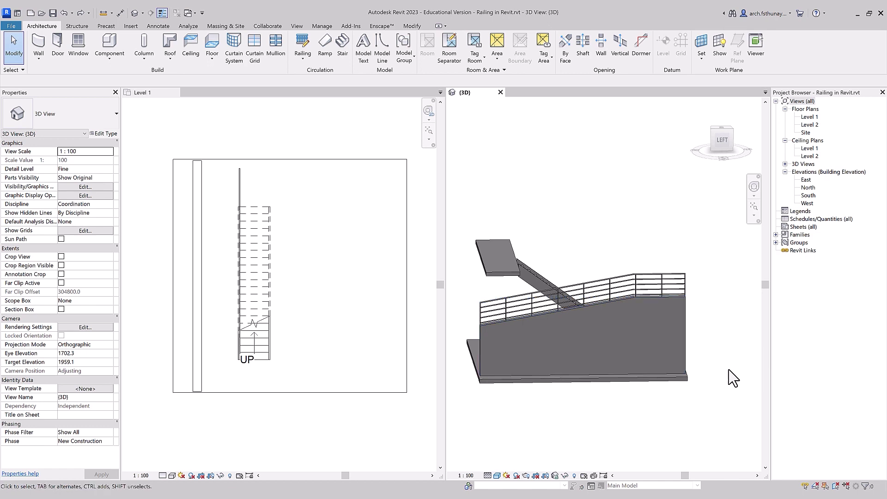
middle_click_drag(737, 236, 598, 283, "shift")
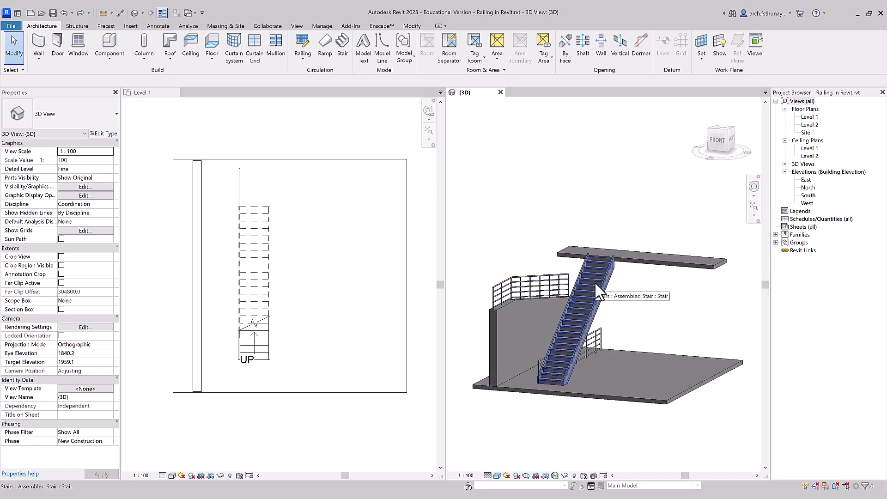
left_click(602, 333)
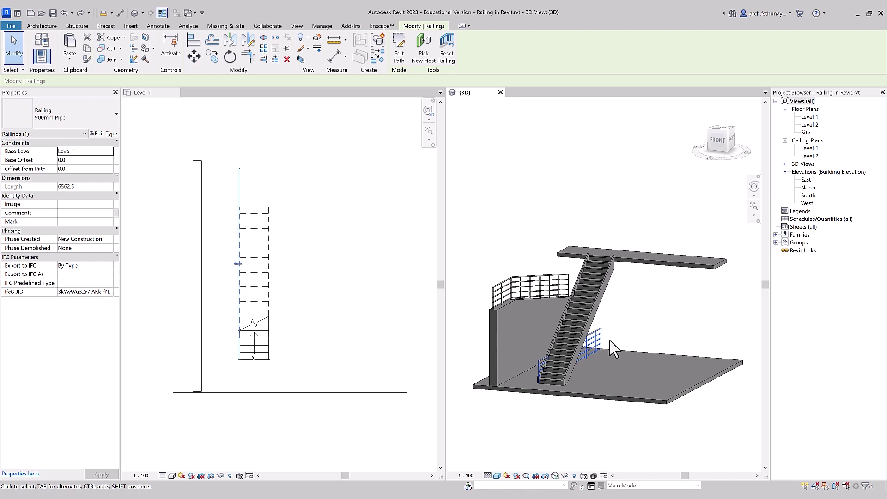
Rehost the lower railing onto the stair and zoom in to check it
left_click(424, 52)
left_click(578, 332)
left_click(660, 311)
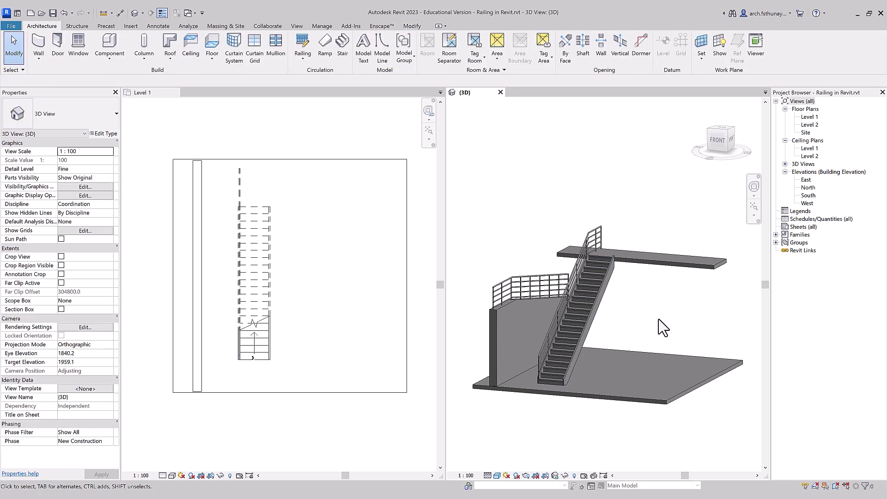
scroll(596, 258, "up", 2)
scroll(497, 298, "up", 2)
scroll(534, 250, "up", 1)
Zoom back out, then select the stair railing and delete it
scroll(540, 247, "down", 1)
scroll(551, 243, "down", 1)
scroll(596, 205, "down", 2)
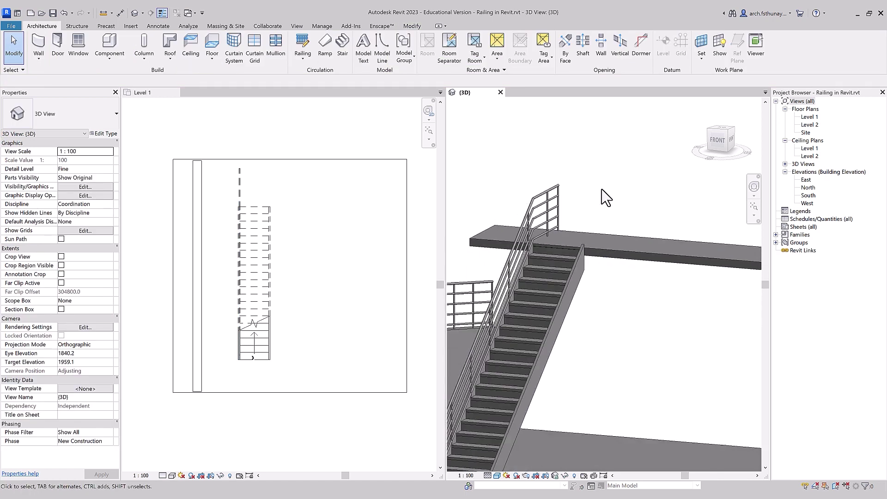
scroll(606, 198, "down", 1)
scroll(601, 200, "down", 1)
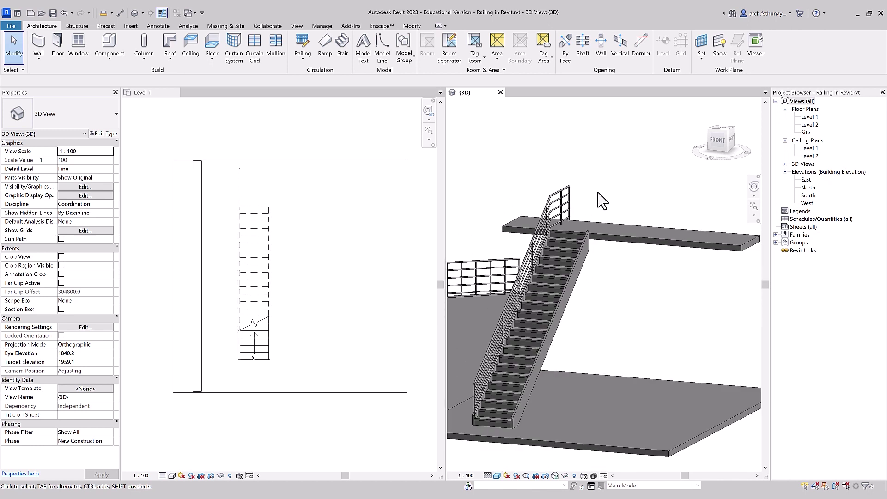
left_click(571, 202)
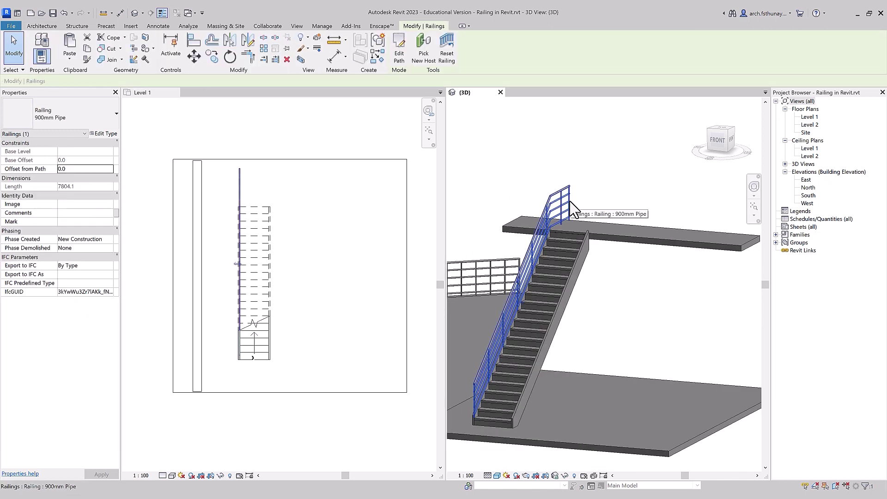
key("Delete")
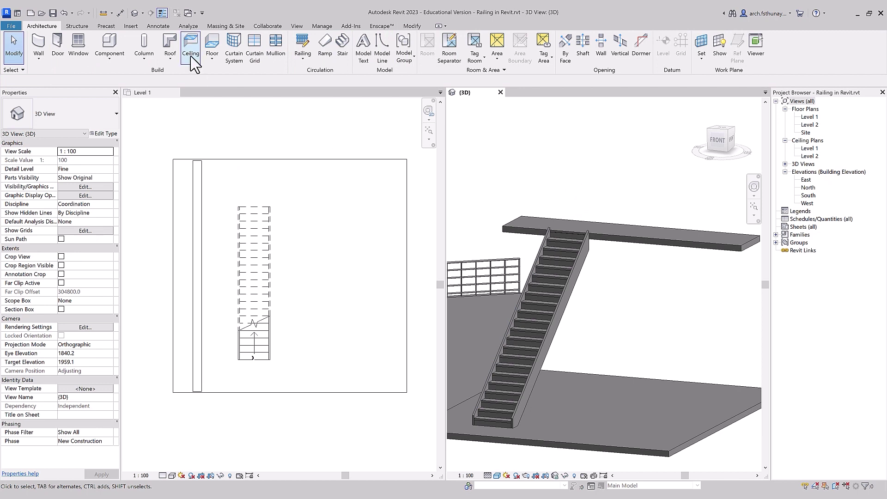
Start a new 900mm Pipe railing path sketch with live Preview turned on
left_click(299, 63)
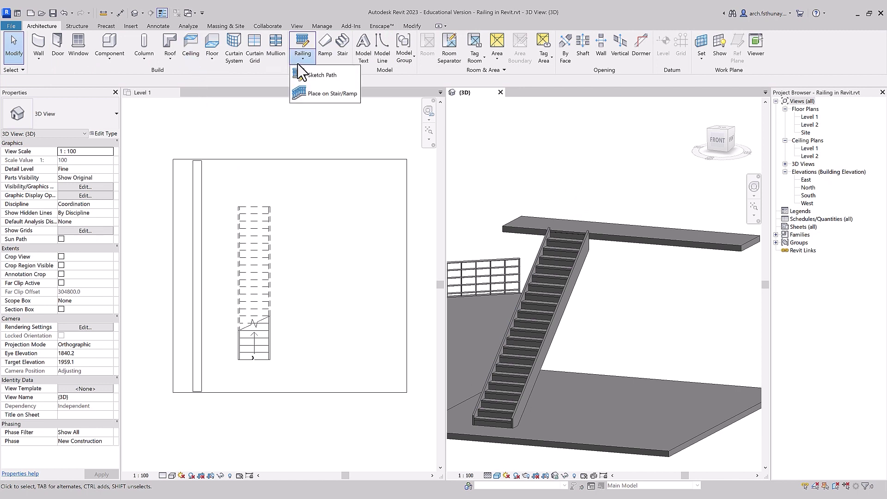
left_click(311, 94)
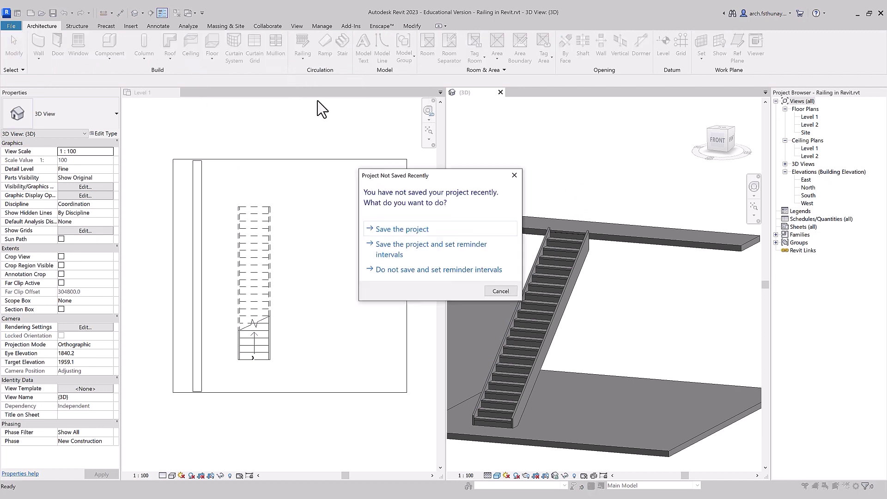
left_click(514, 176)
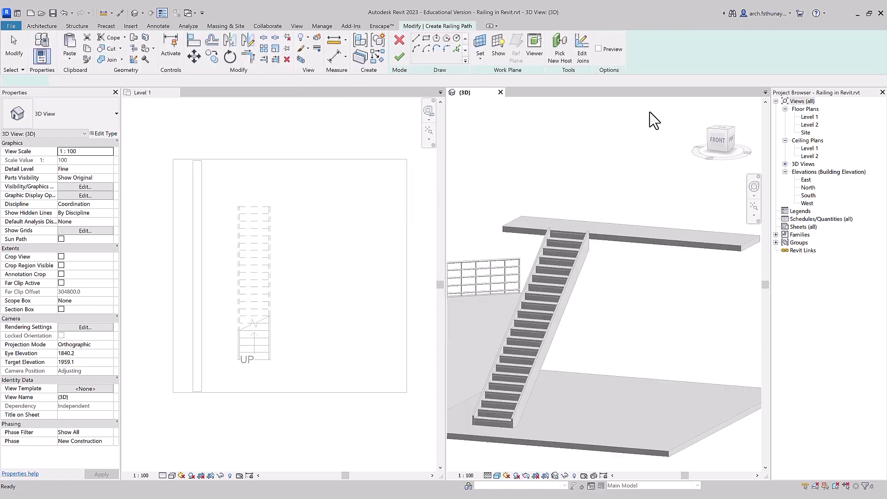
left_click(600, 49)
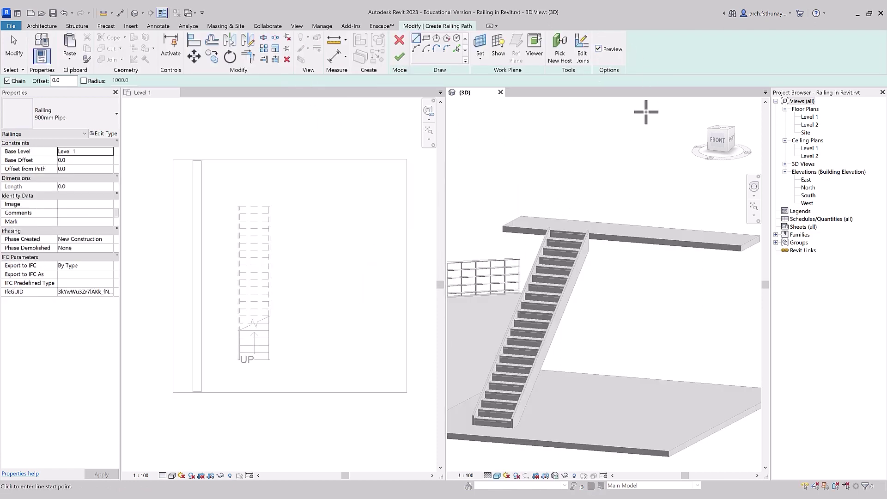
scroll(647, 121, "down", 2)
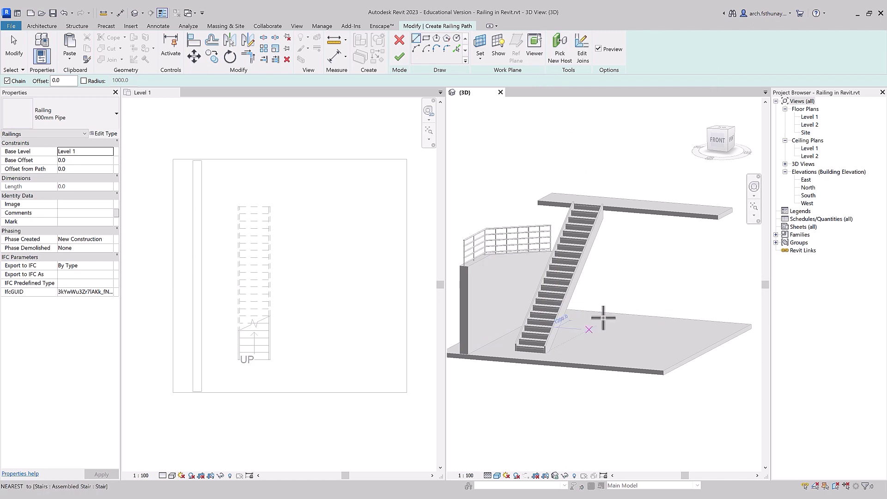
left_click(560, 61)
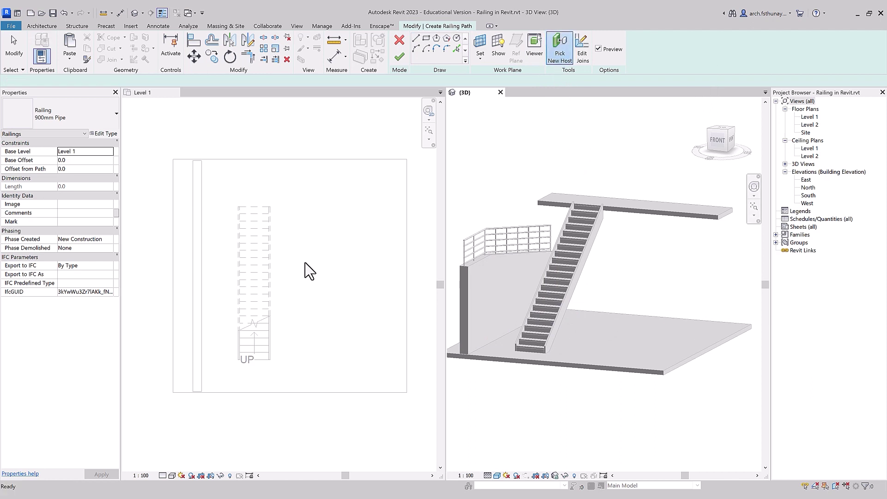
Host the railing on the stair and start its path with a 900 segment at the stair's end
left_click(531, 324)
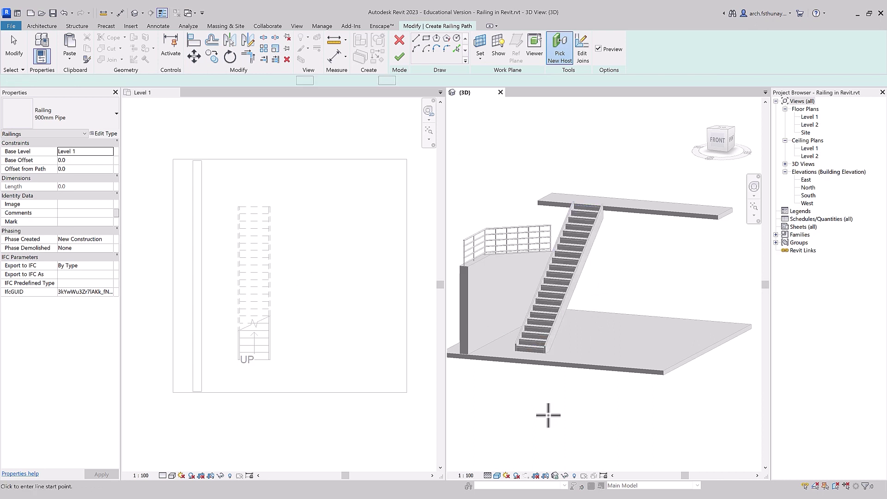
scroll(221, 359, "up", 2)
scroll(263, 363, "up", 2)
scroll(263, 363, "up", 2)
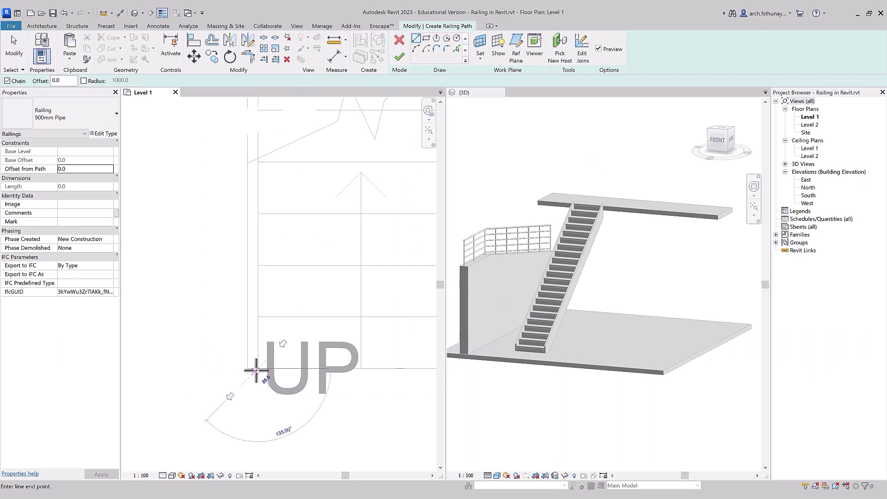
left_click(258, 369)
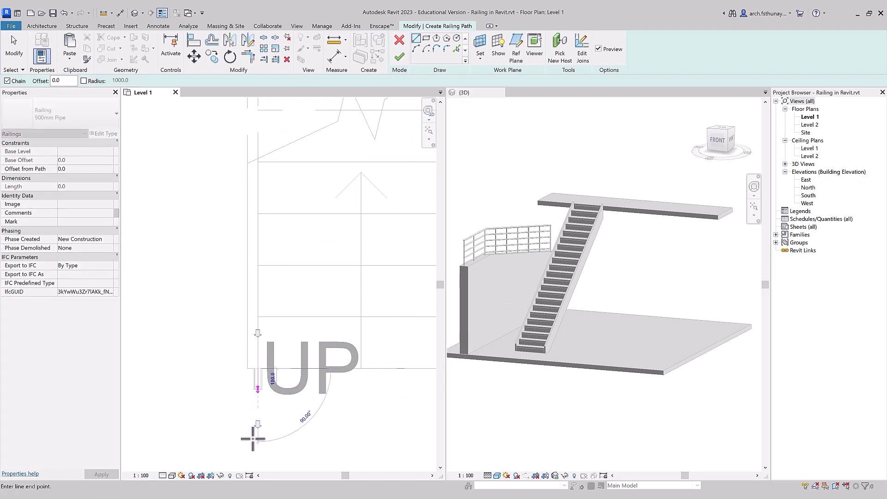
left_click(258, 460)
scroll(255, 457, "down", 5)
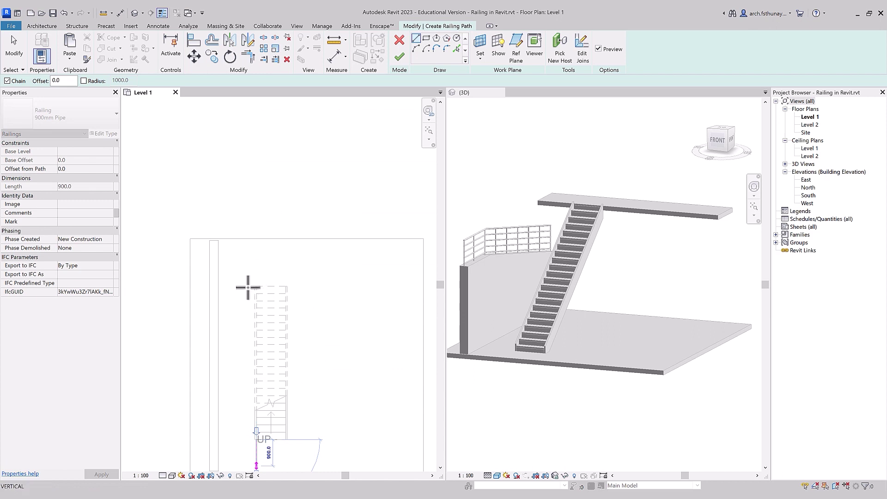
scroll(254, 287, "up", 1)
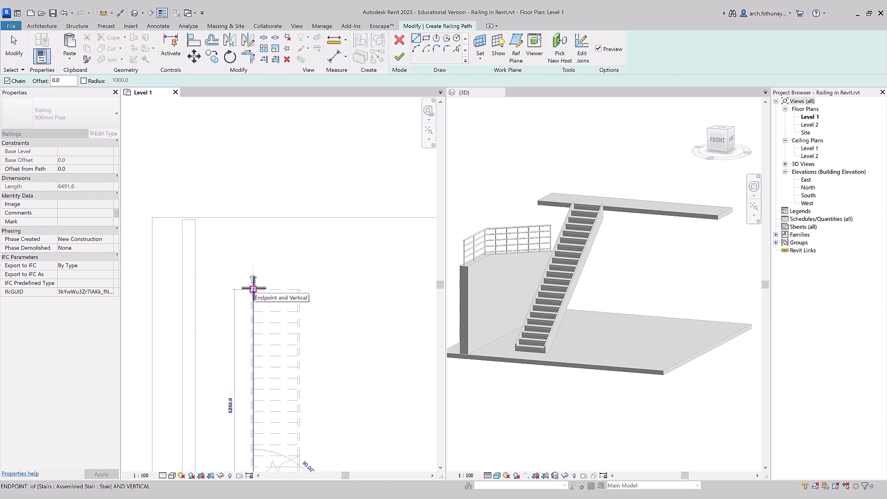
Run the path up the stair, 1500 past the top, then 1100 along the floor edge, and nudge that line
left_click(253, 289)
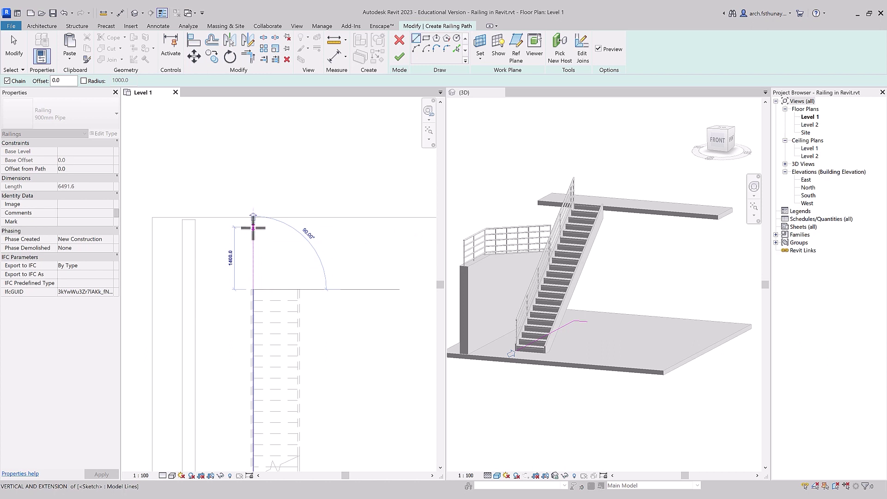
left_click(253, 222)
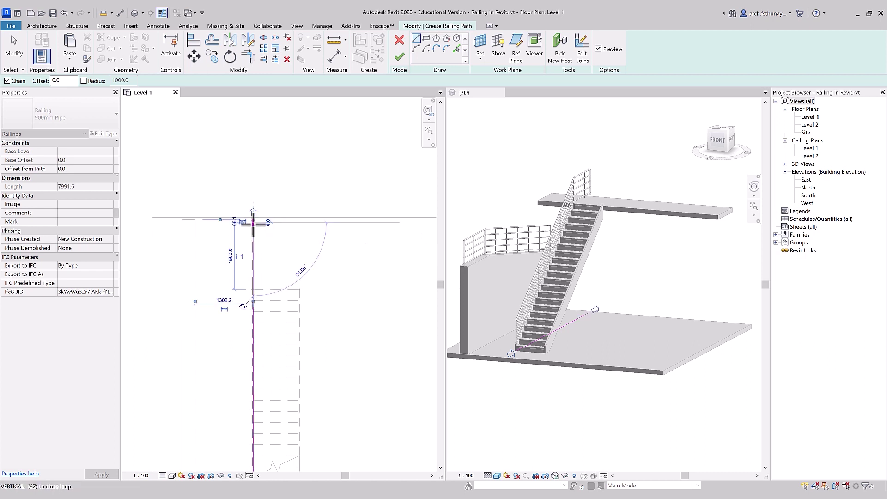
scroll(245, 223, "down", 2)
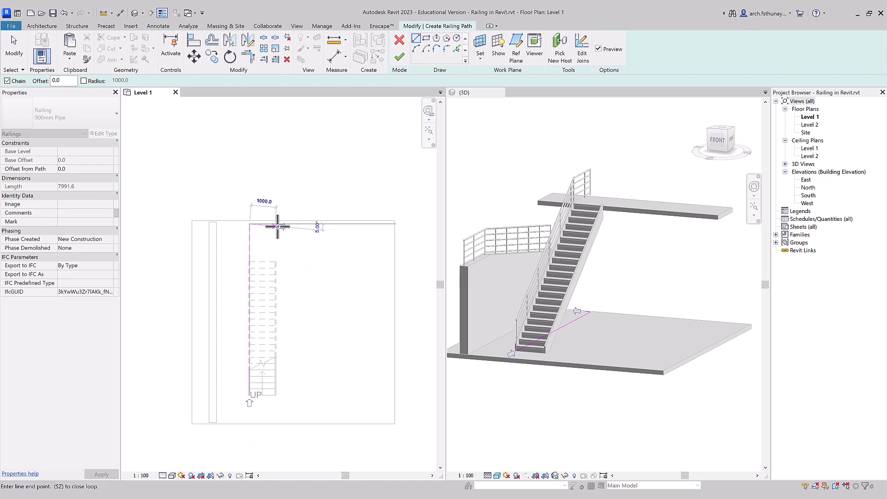
left_click(278, 225)
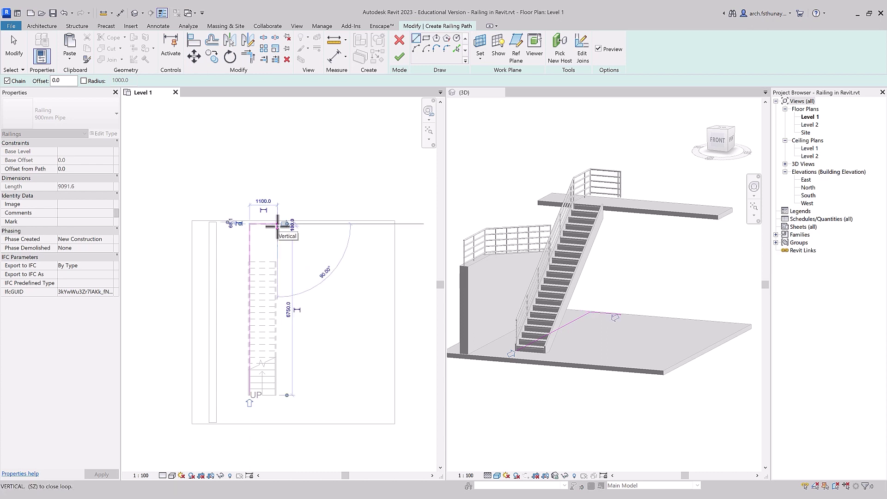
key("Escape")
key("Escape")
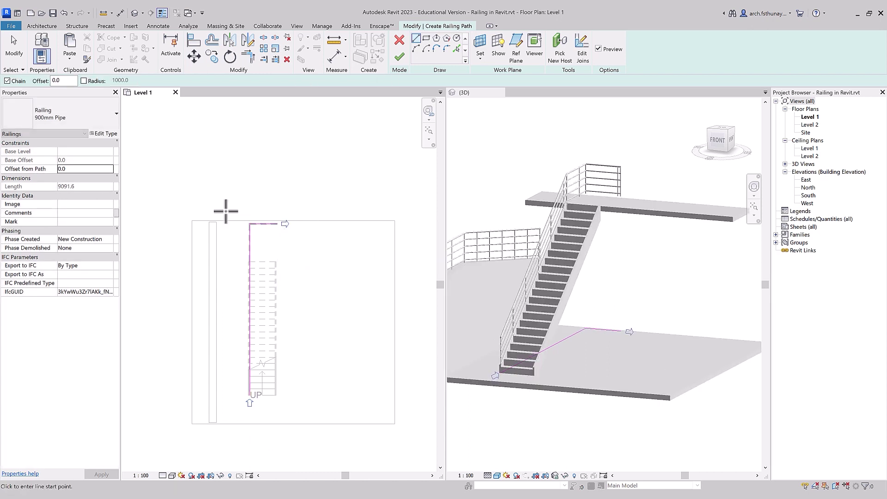
left_click(266, 225)
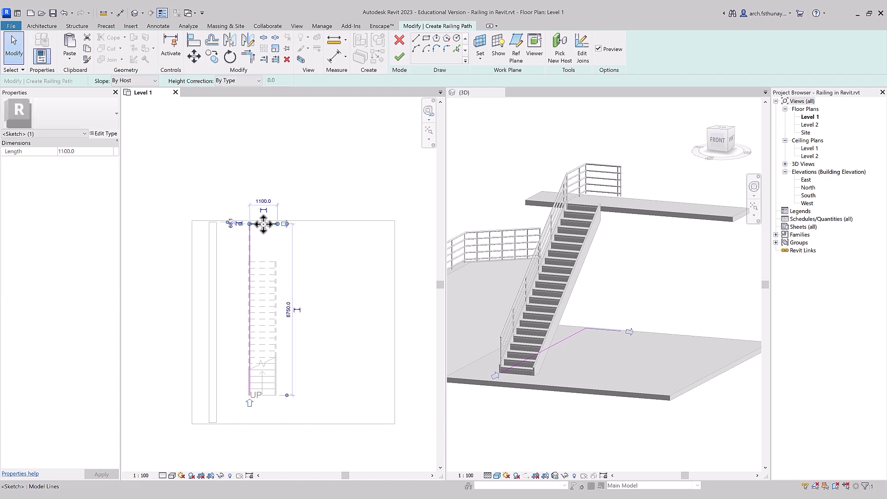
mouse_move(266, 226)
left_mouse_down()
mouse_move(264, 237)
mouse_move(342, 233)
left_mouse_up()
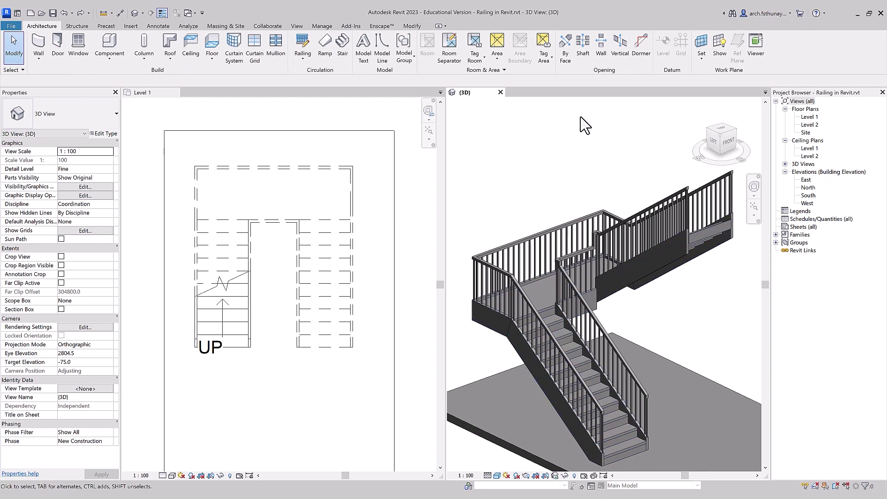
Zoom out on the U-shaped stair with its flight and landing railings and enter SL for Split Element
scroll(583, 133, "down", 1)
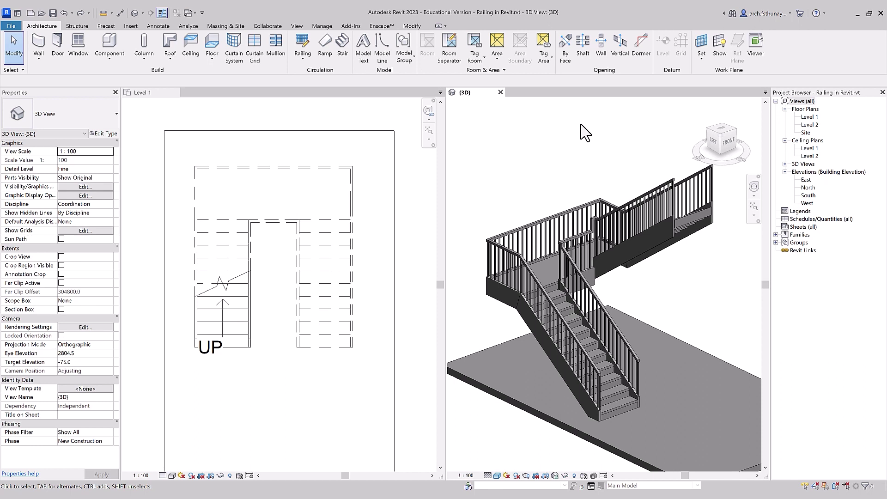
key("s")
key("l")
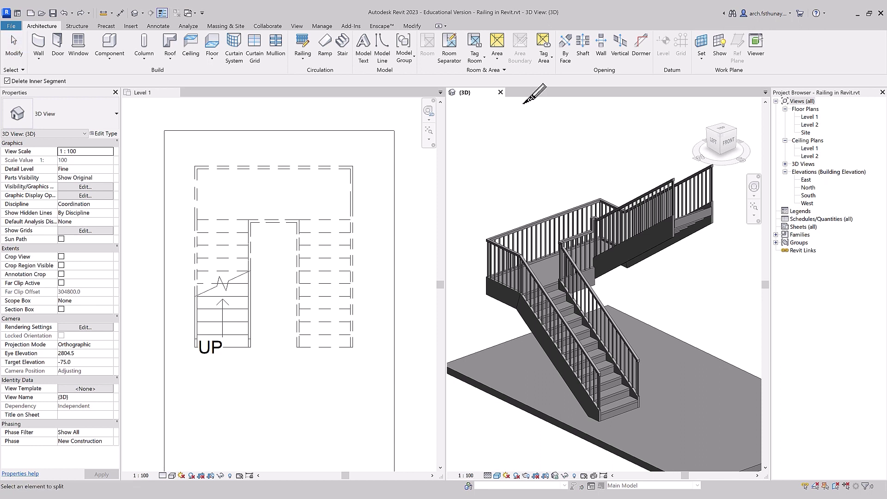
Cut the landing railing at its first split point
left_click(416, 25)
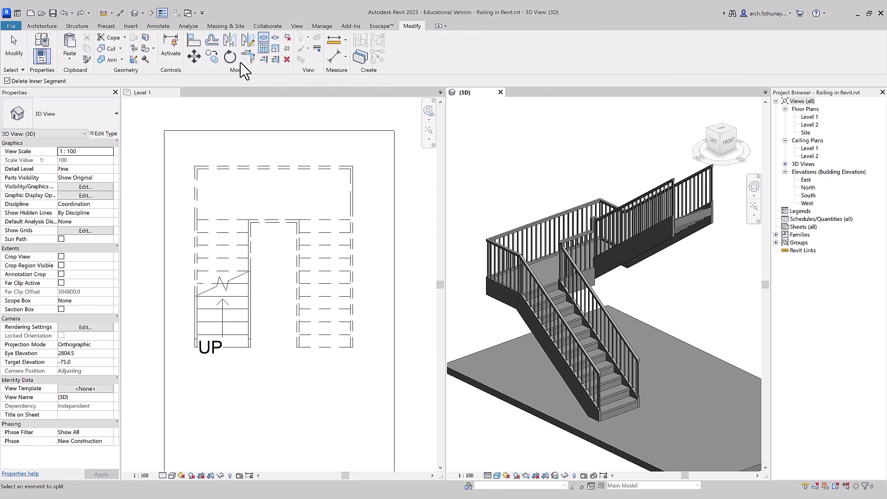
left_click(567, 209)
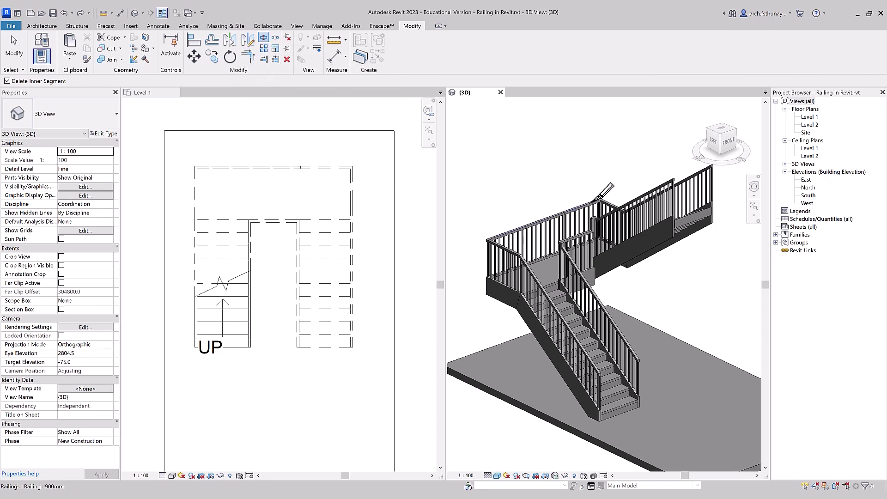
key("Escape")
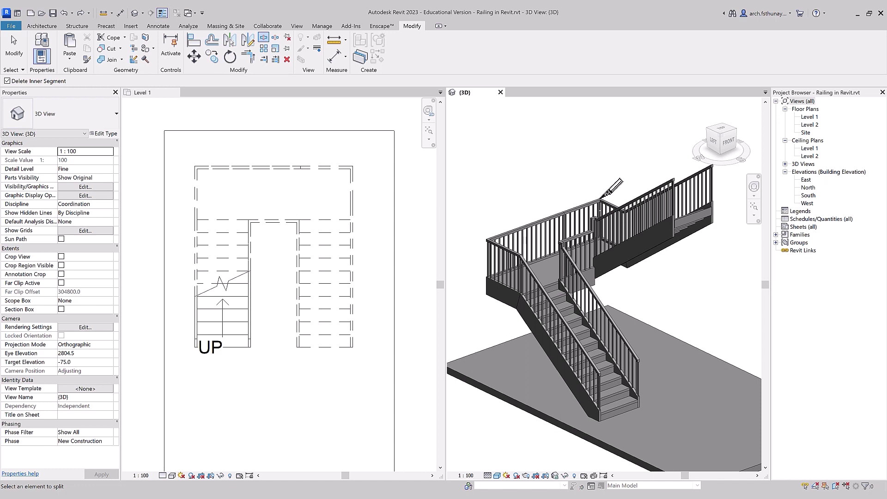
key("Escape")
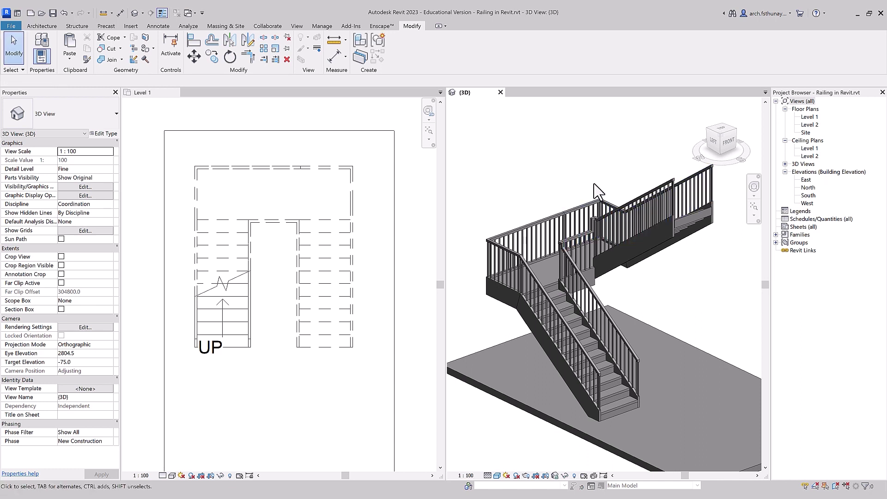
Resume splitting, then delete the short leftover landing railing piece
key("s")
key("l")
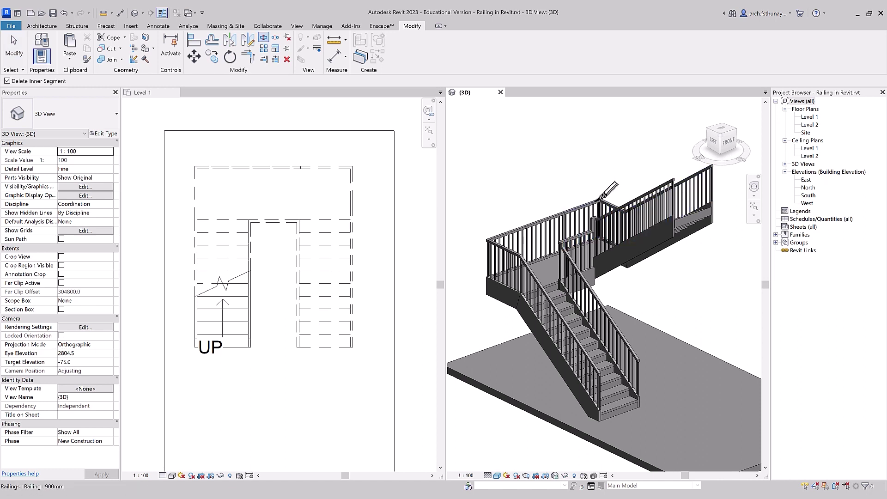
key("Escape")
left_click(580, 209)
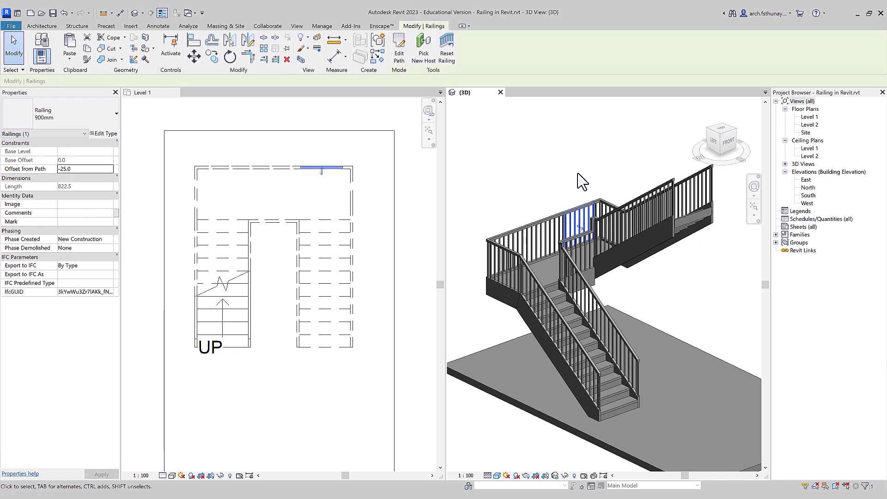
key("Delete")
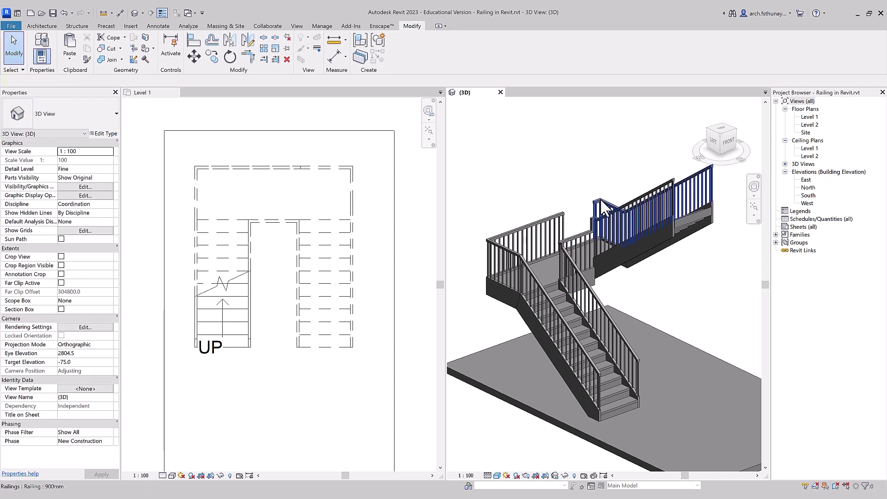
Select the 822.5-long upper landing railing segment, review its railing type, and clear the selection
left_click(603, 208)
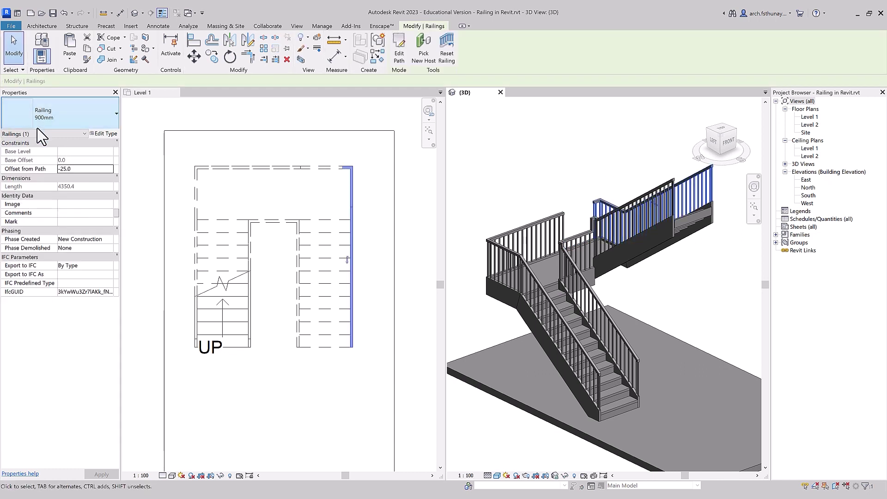
left_click(53, 117)
key("Escape")
left_click(580, 185)
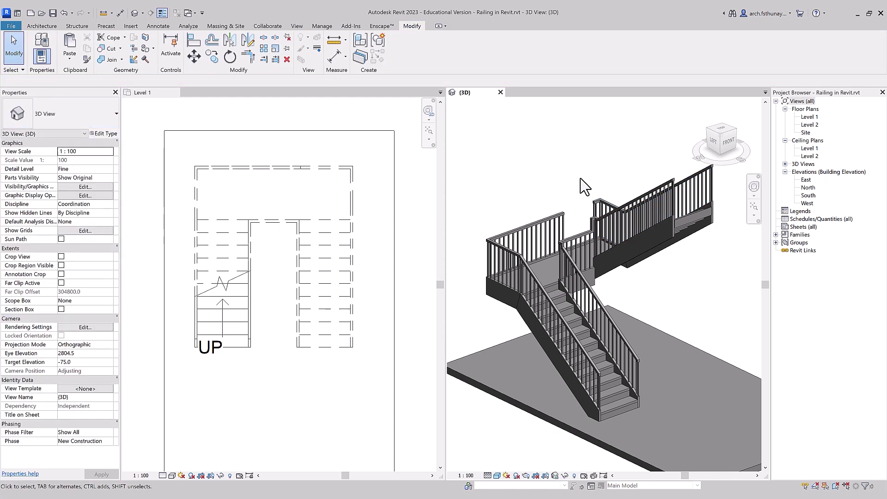
left_click(584, 215)
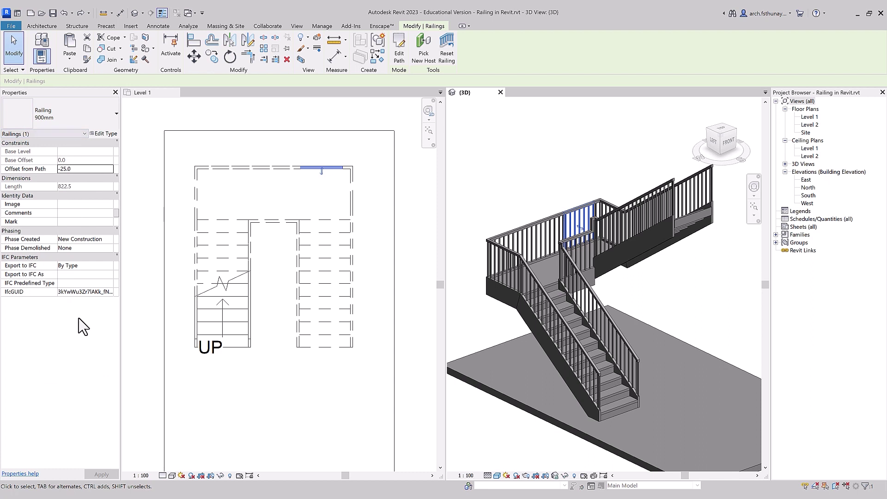
left_click(556, 164)
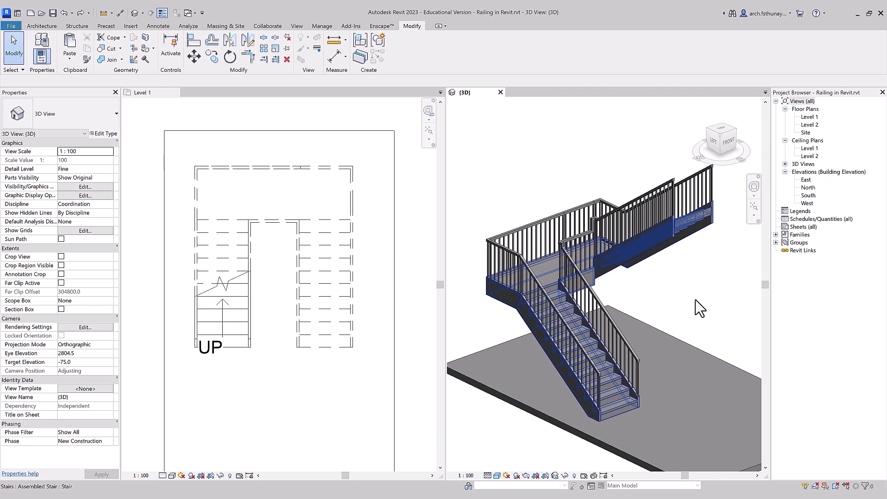
left_click(680, 296)
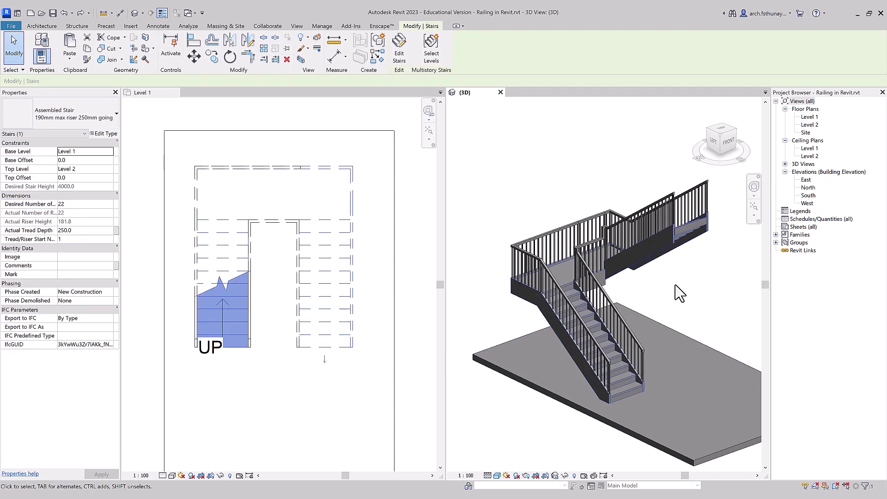